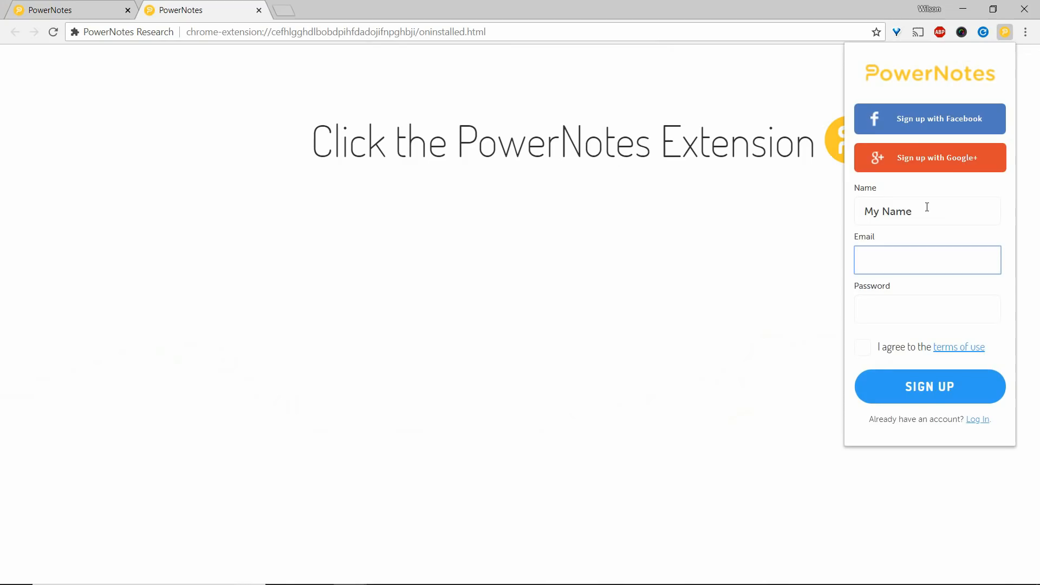
Fill in the account e-mail and password, agree to the terms of use, and sign up.
type("userid@school.edu")
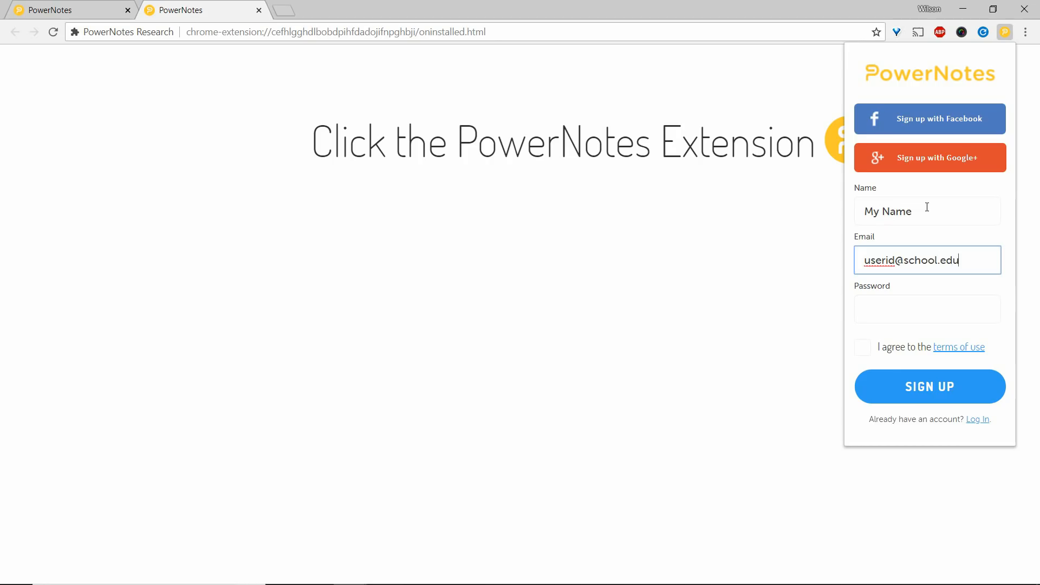
key("Tab")
type("•")
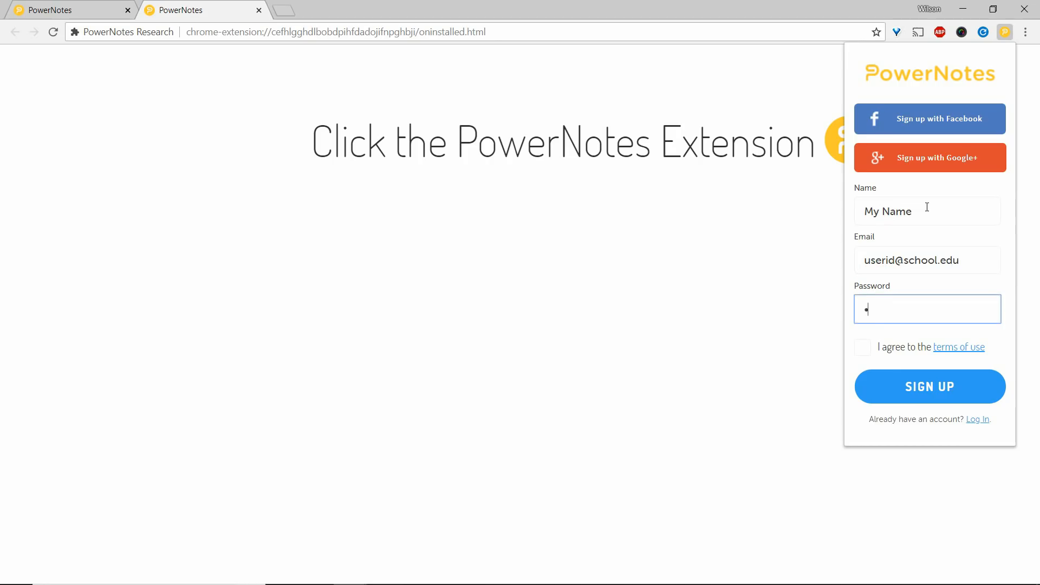
type("•••••••")
left_click(865, 349)
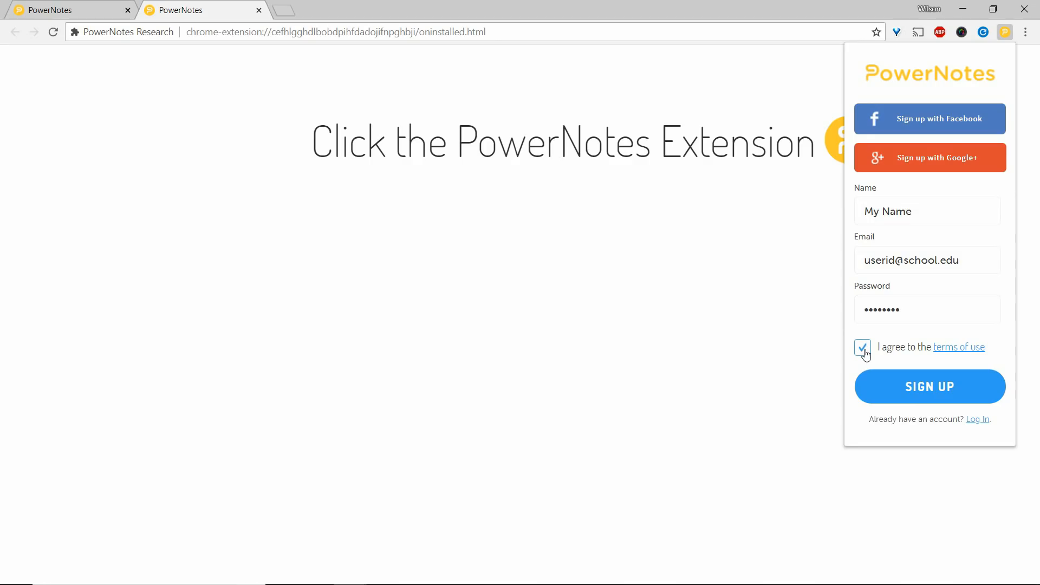
left_click(927, 388)
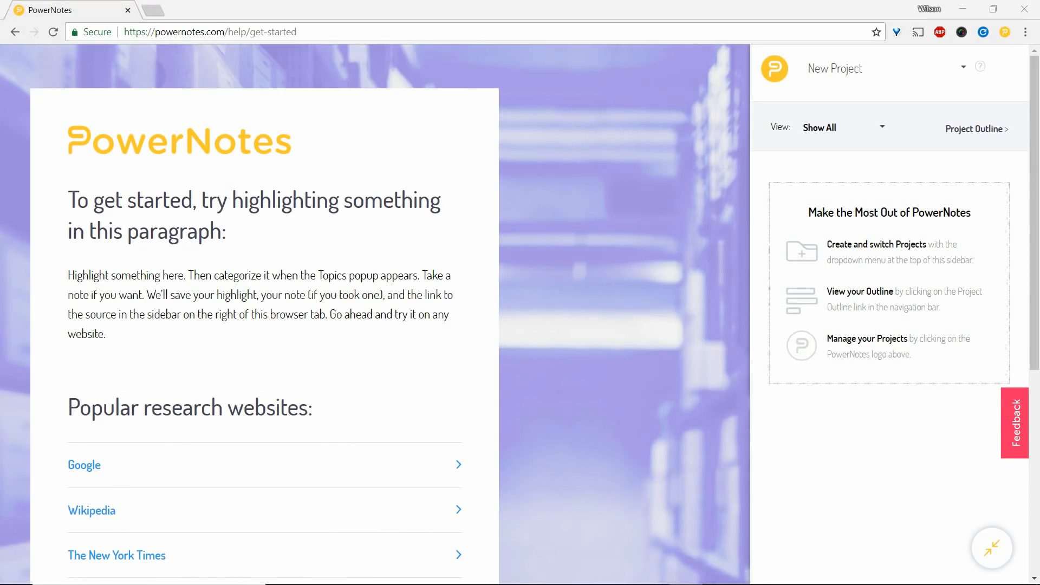
Activate the PowerNotes extension and copy the BBC article's sentence about contracts that began in 2015 to the clipboard.
left_click(1004, 33)
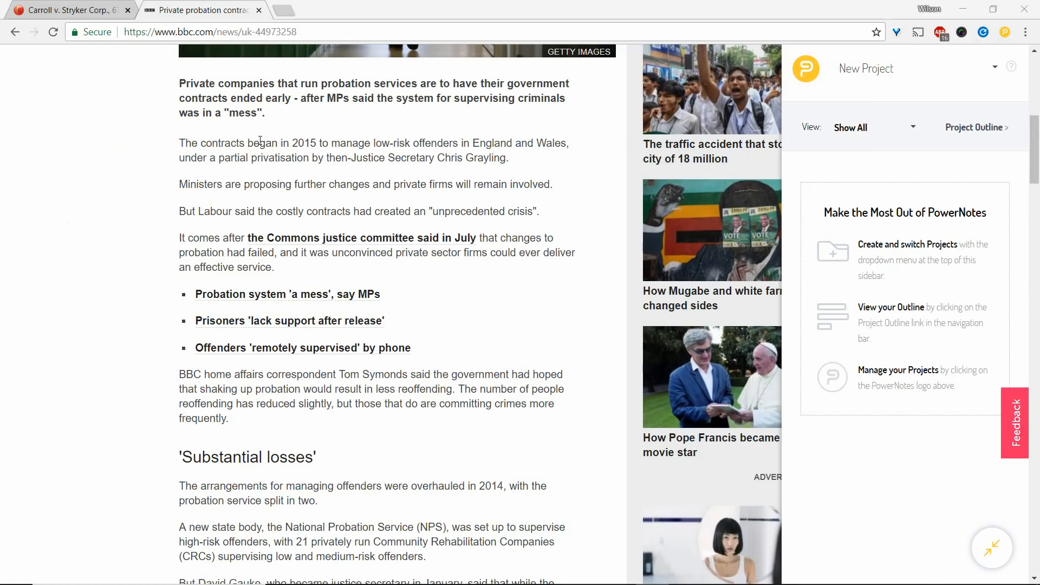
scroll(260, 140, "down", 1)
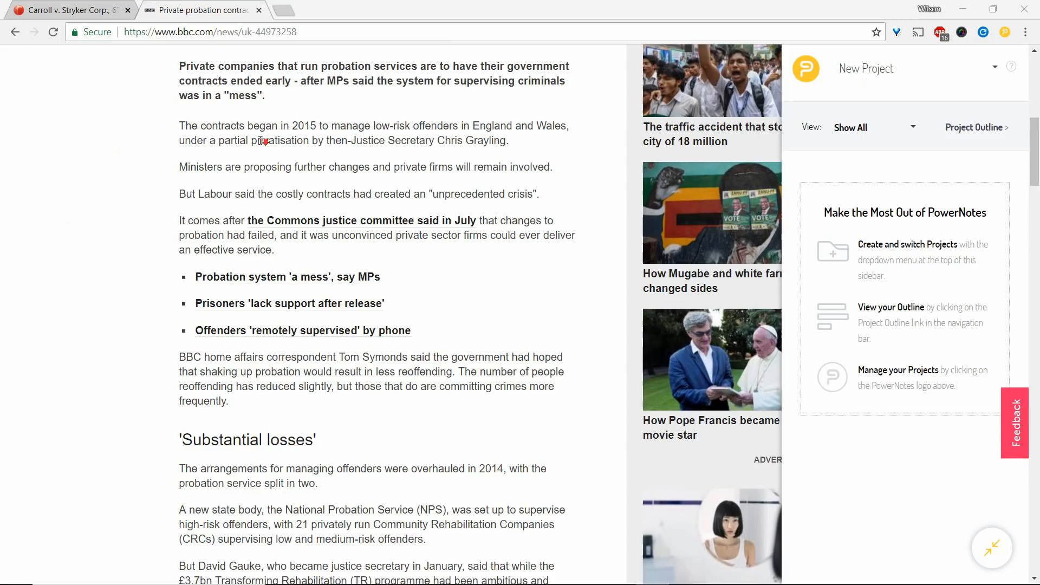
left_click_drag(192, 98, 490, 116)
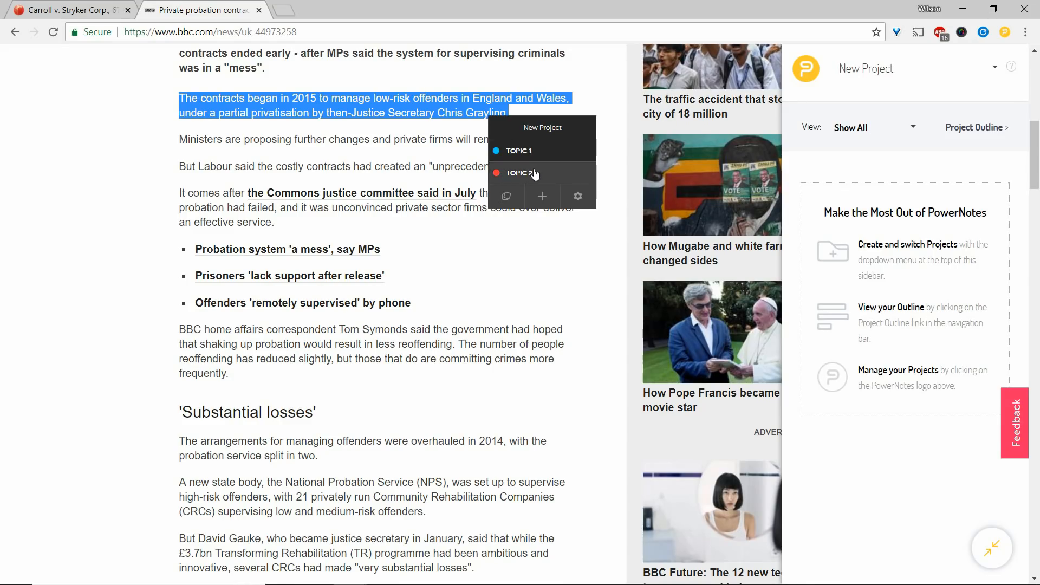
left_click(508, 196)
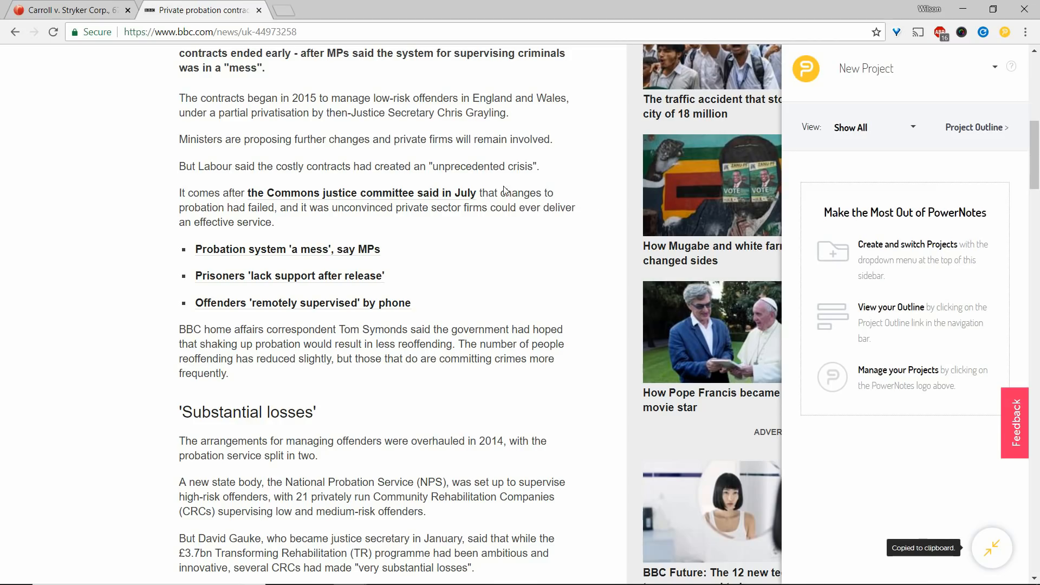
Select the sentence about the contracts that began in 2015 and add a new topic named CURRENT EVENTS.
left_click_drag(185, 99, 484, 116)
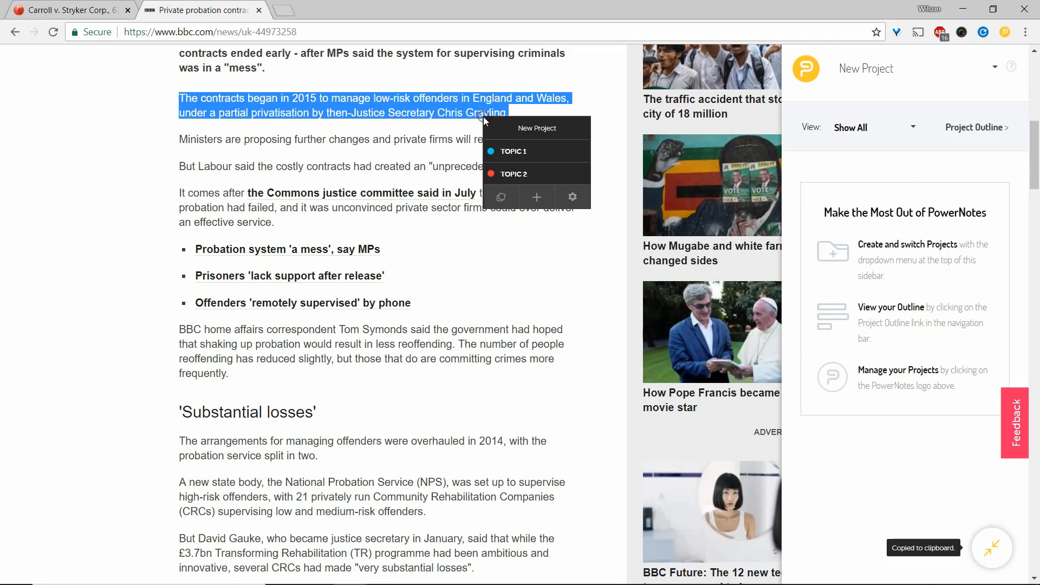
left_click(536, 199)
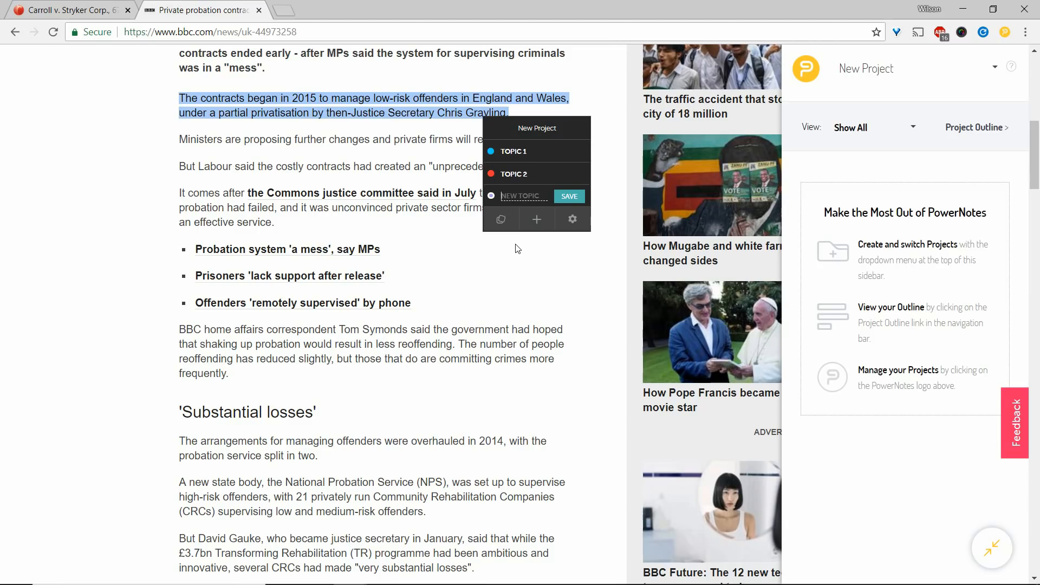
type("CURRENT EVENTS")
left_click(569, 197)
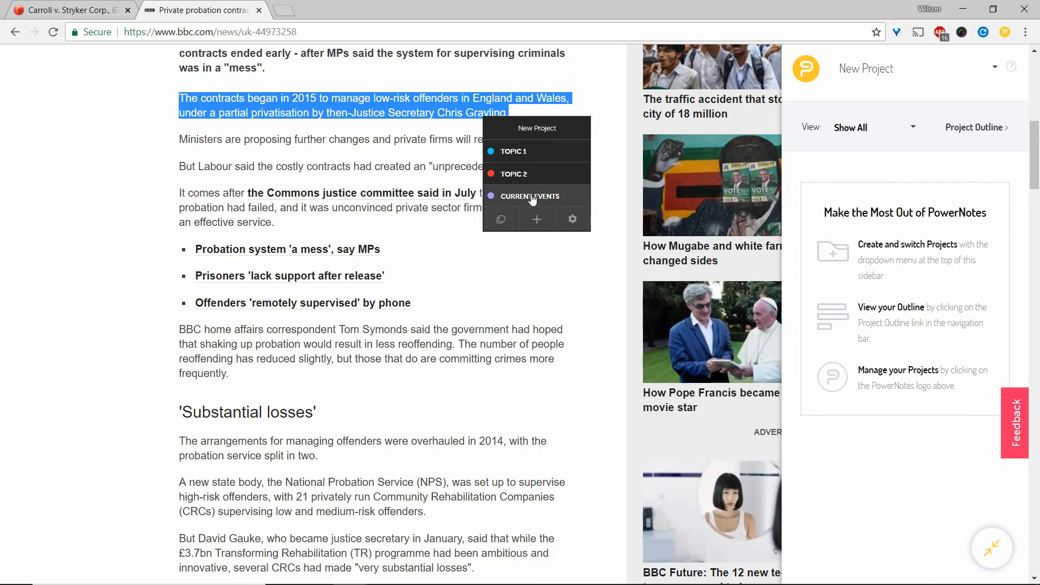
left_click(571, 218)
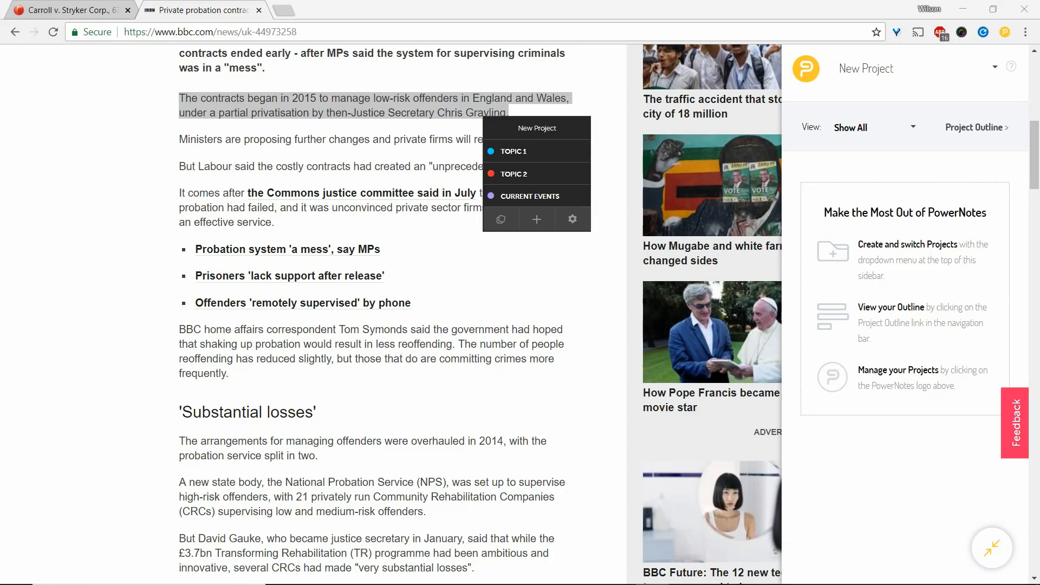
File the selected sentence under Topic 1 with the two-line comment "notes for later" and "more notes".
left_click(528, 151)
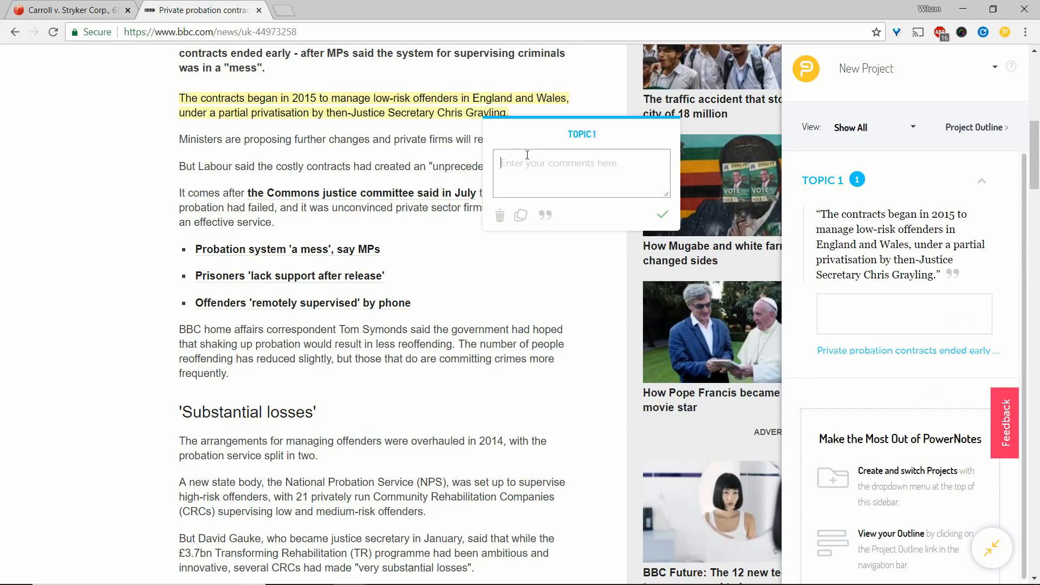
type("notes for later")
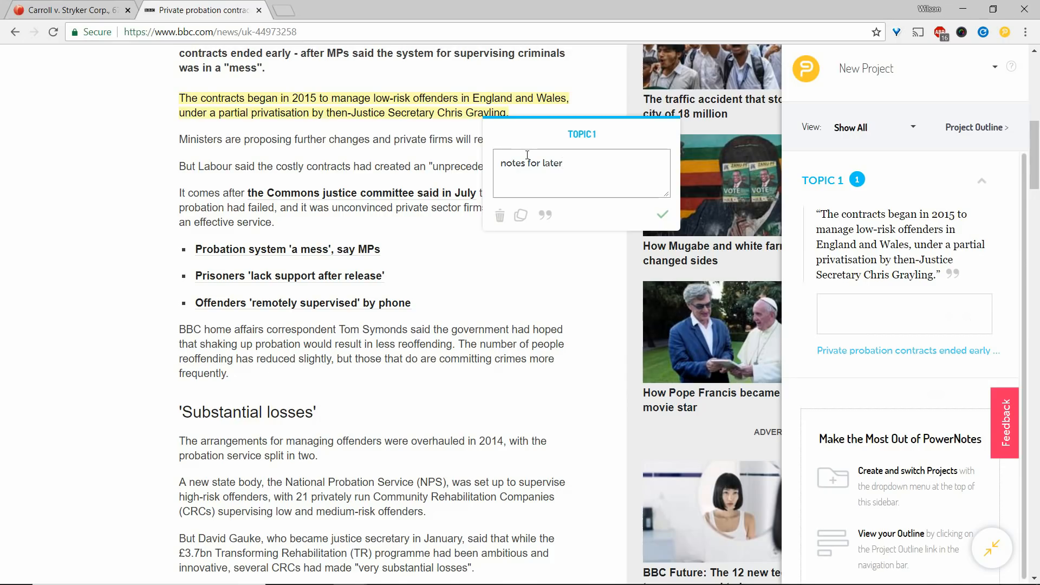
key("Return")
type("more noet")
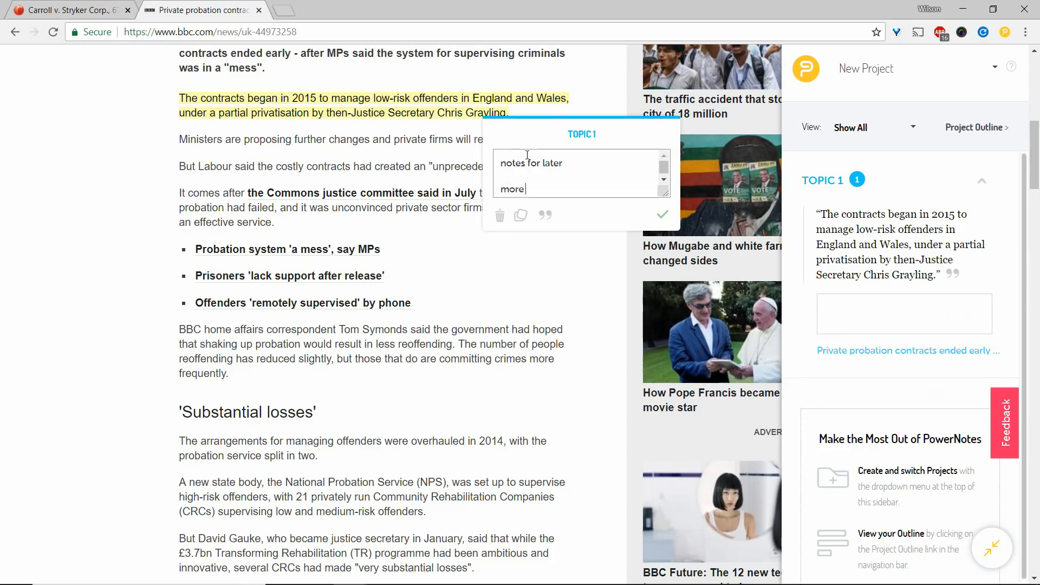
key("BackSpace")
key("BackSpace")
type("tes")
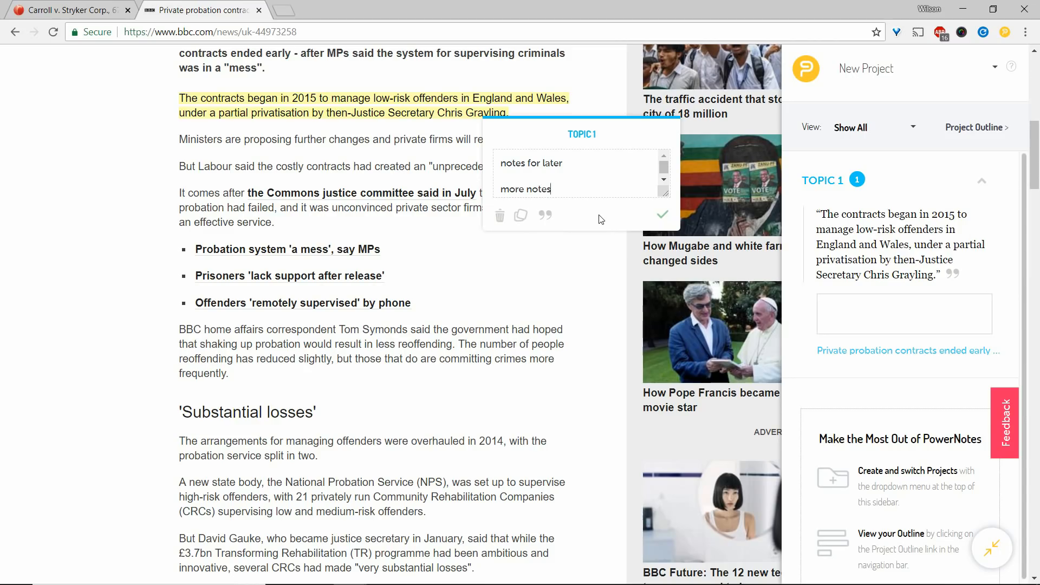
left_click(662, 218)
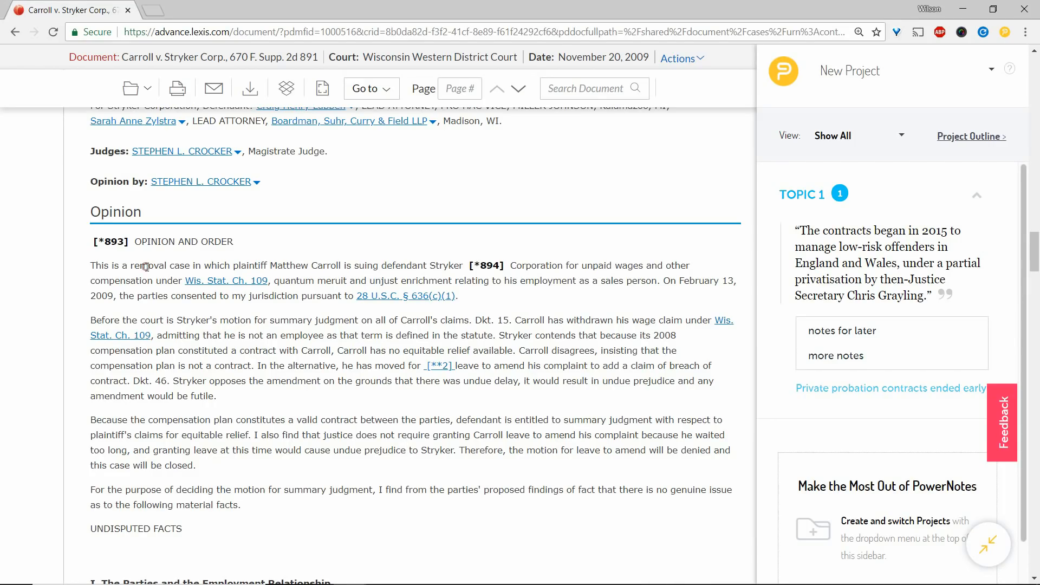
Highlight the removal case passage in the Carroll v. Stryker opinion and file it under a new topic named CASE LAW.
left_click_drag(147, 267, 504, 281)
left_click_drag(571, 280, 646, 281)
left_click(706, 390)
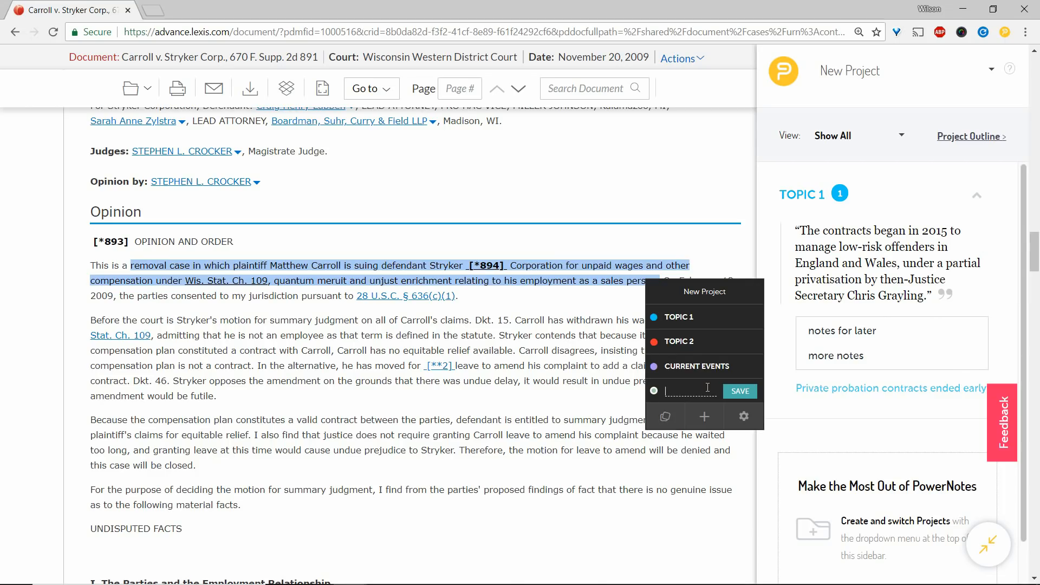
type("CASE LAW")
left_click(734, 395)
left_click(708, 391)
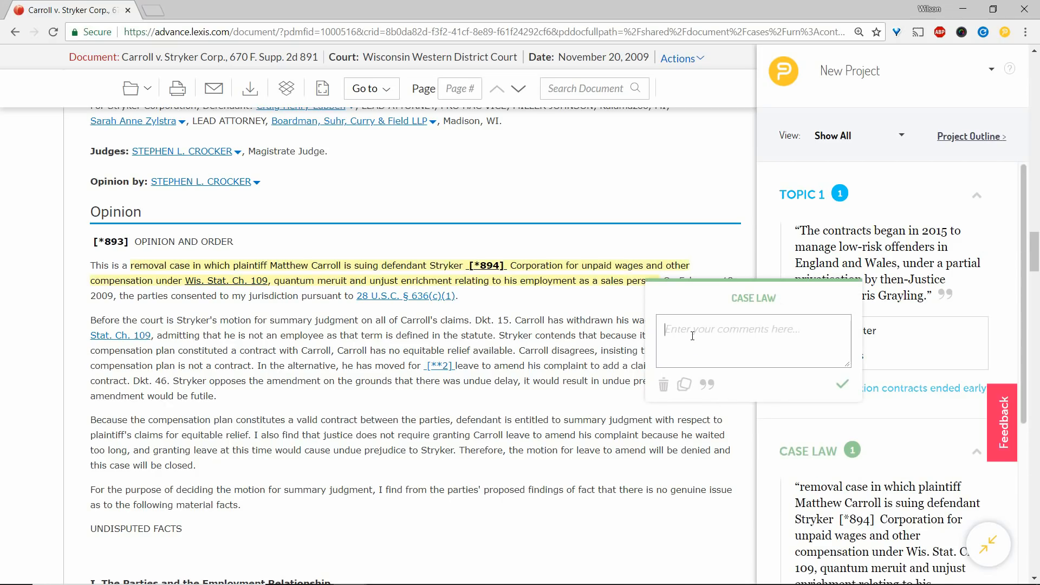
Comment the CASE LAW highlight with "Find more cases like this" and save its citation to the project sources.
type("Find more cases like this")
left_click(707, 386)
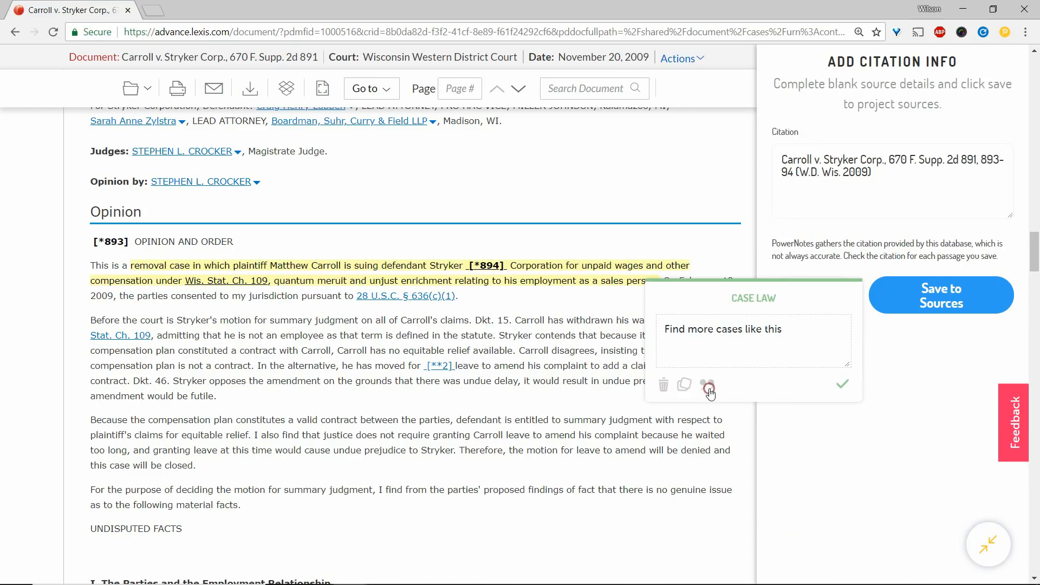
left_click(929, 298)
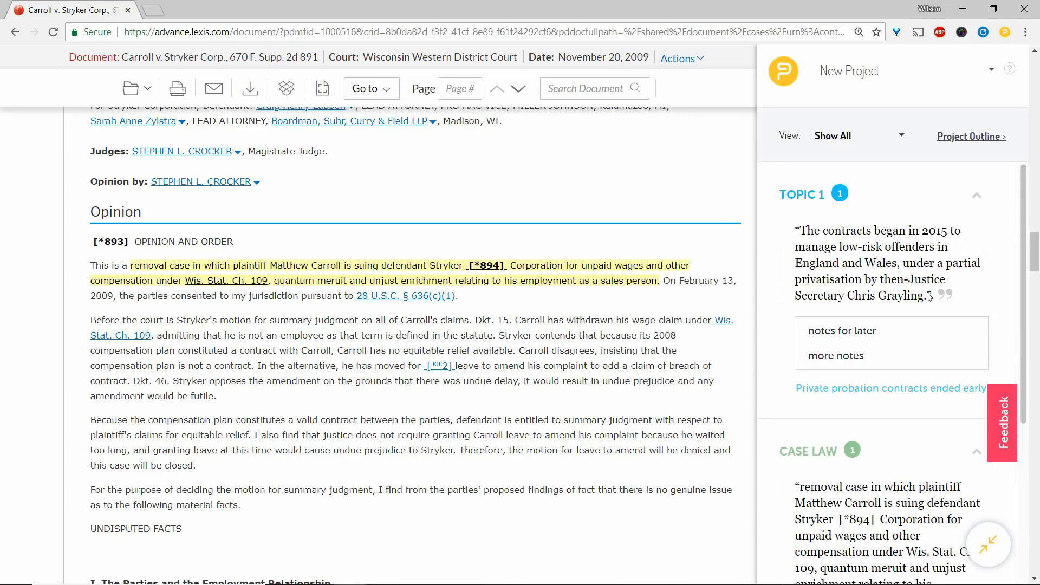
left_click_drag(461, 335, 484, 351)
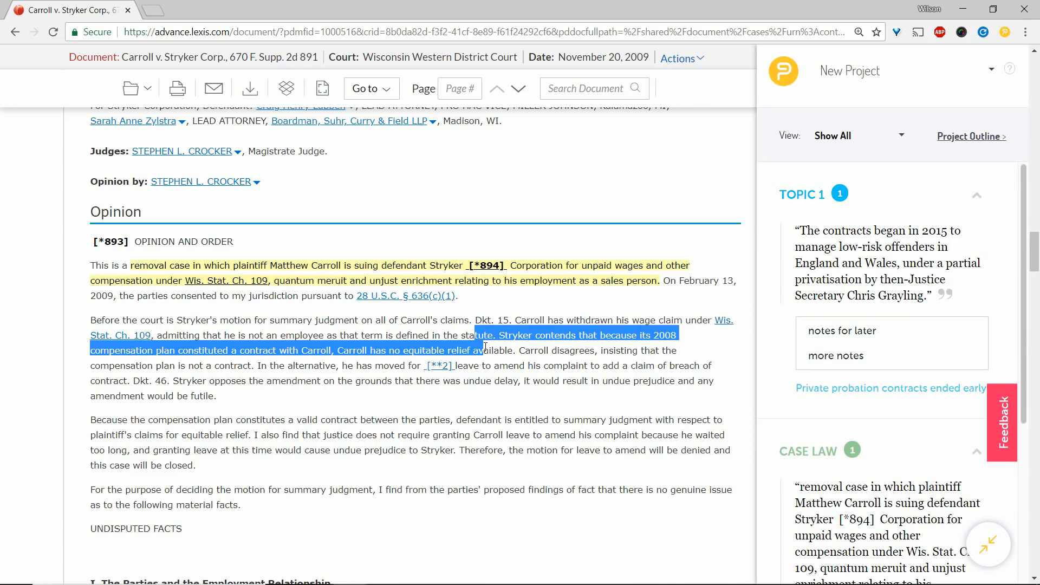
left_click(505, 483)
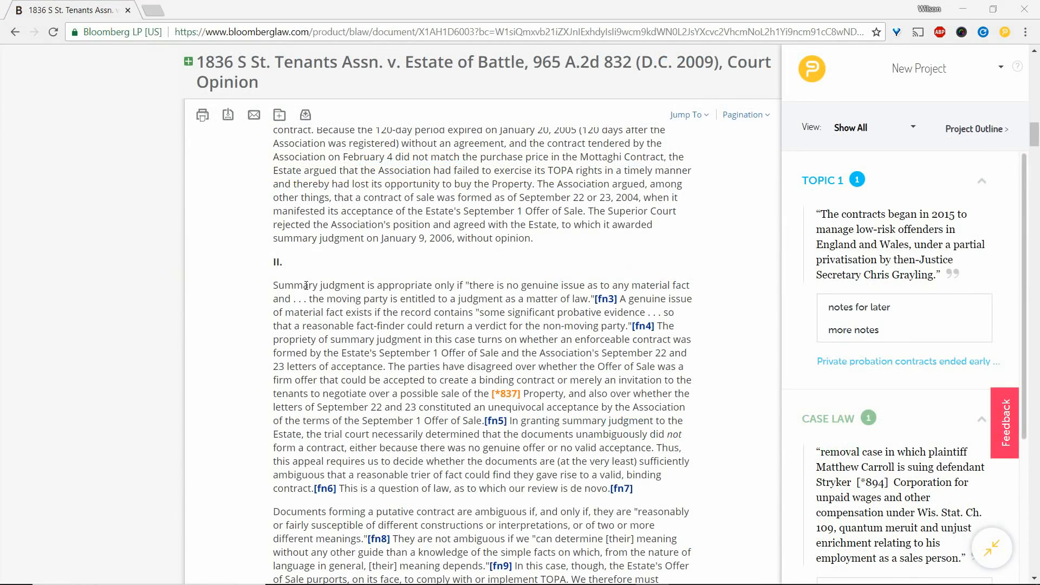
Highlight the opening summary judgment passage in section II of the Bloomberg Law case under Topic 2 with the comment "notes".
left_click_drag(306, 285, 536, 300)
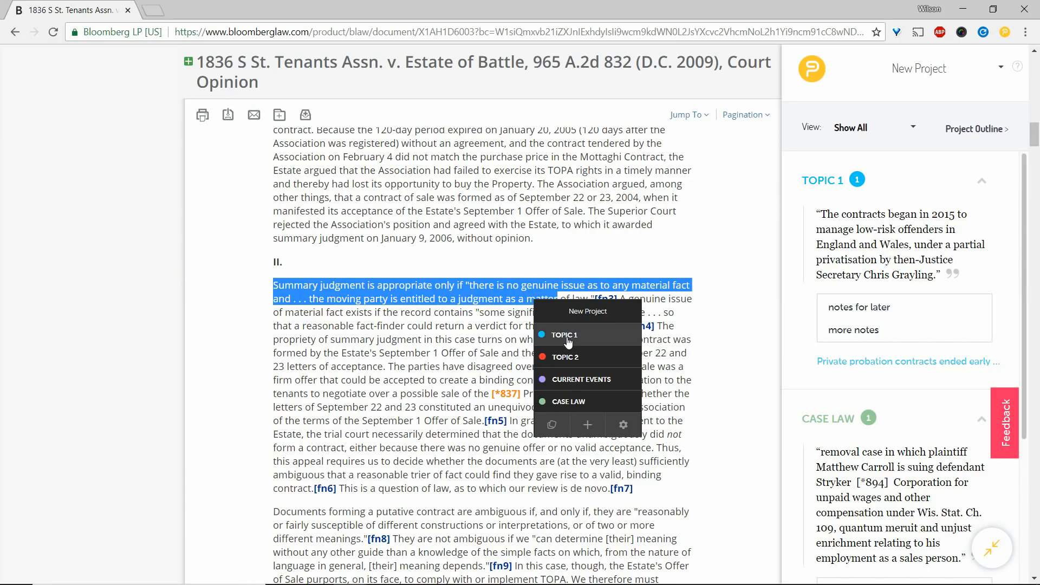
left_click(568, 356)
type("notes")
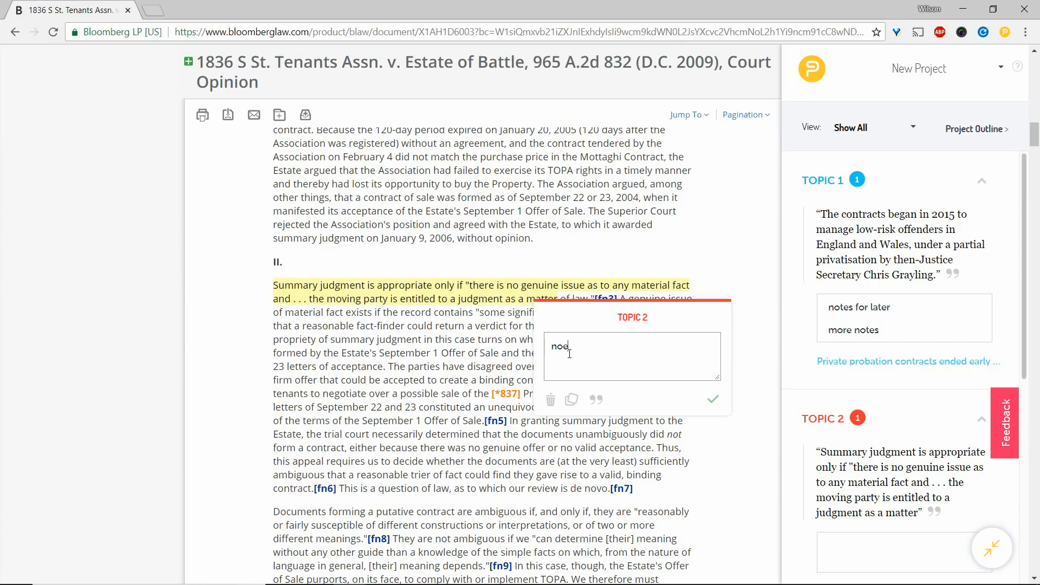
key("Return")
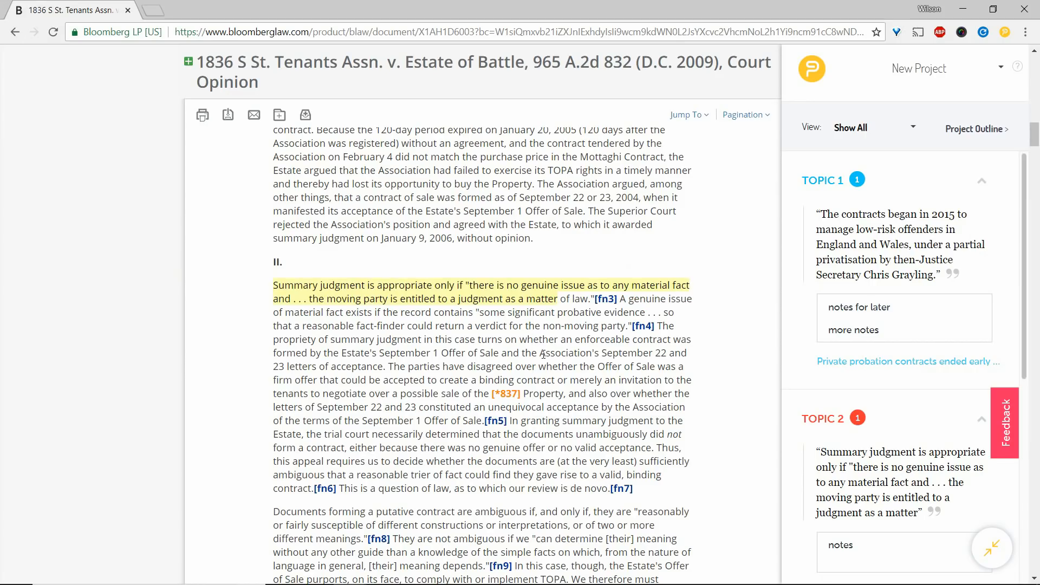
Highlight the word "Association" in the same section and save it under Topic 2 without a comment.
left_click_drag(541, 353, 591, 357)
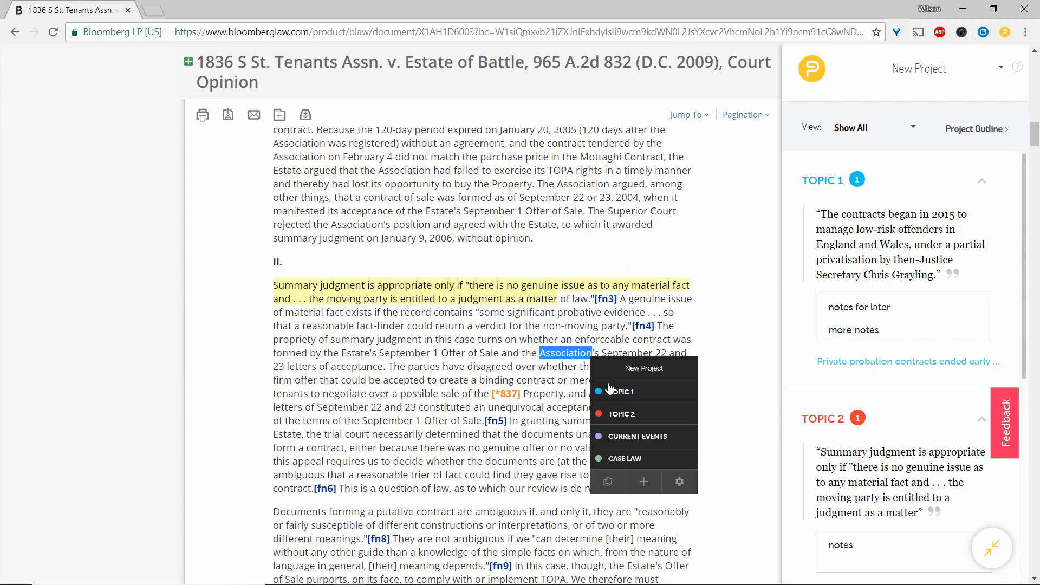
left_click(618, 407)
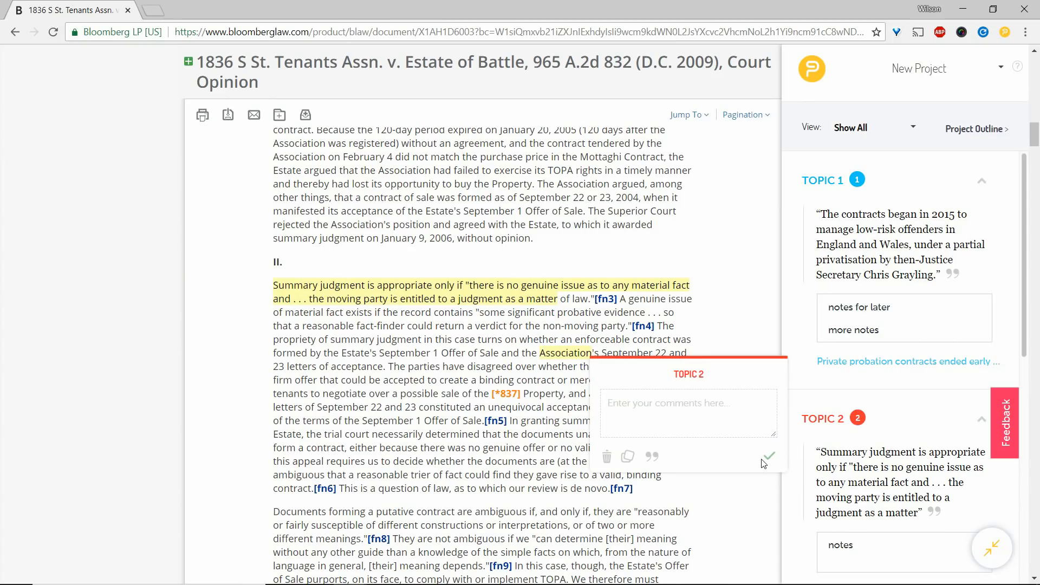
left_click(762, 461)
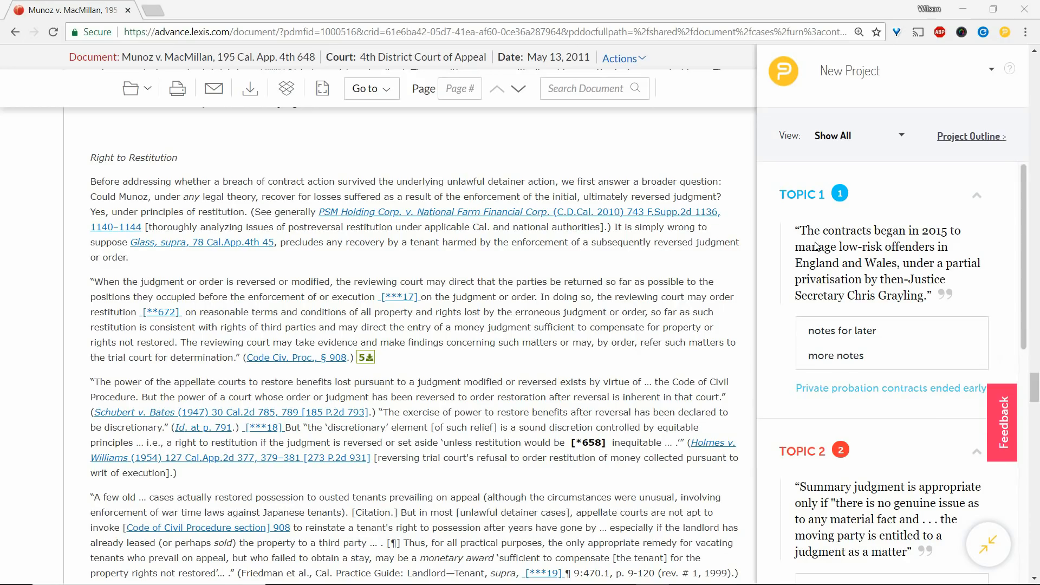
Rename Topic 1 in the project notes to BACKGROUND.
scroll(822, 247, "down", 5)
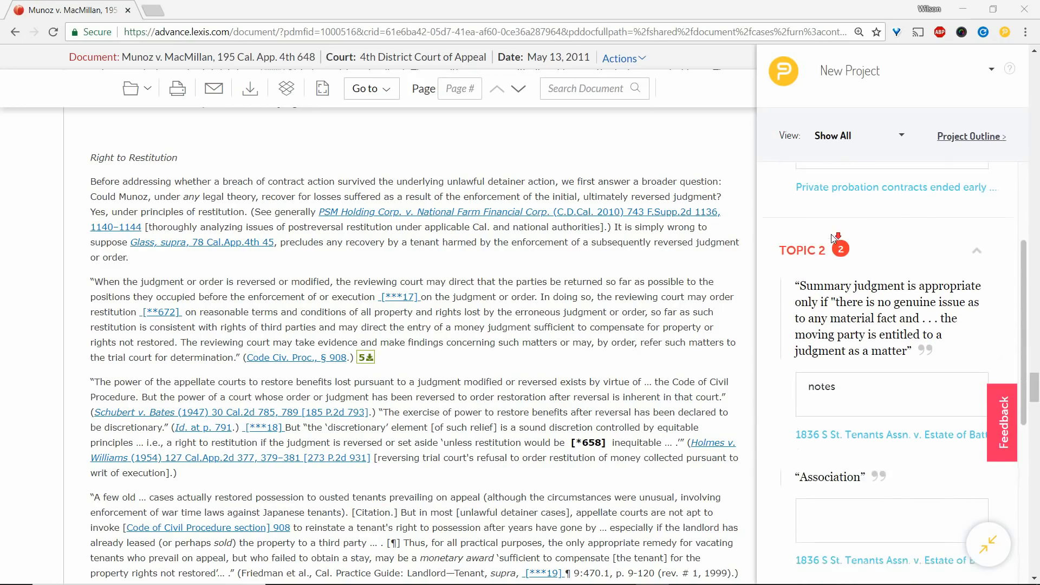
scroll(832, 239, "up", 5)
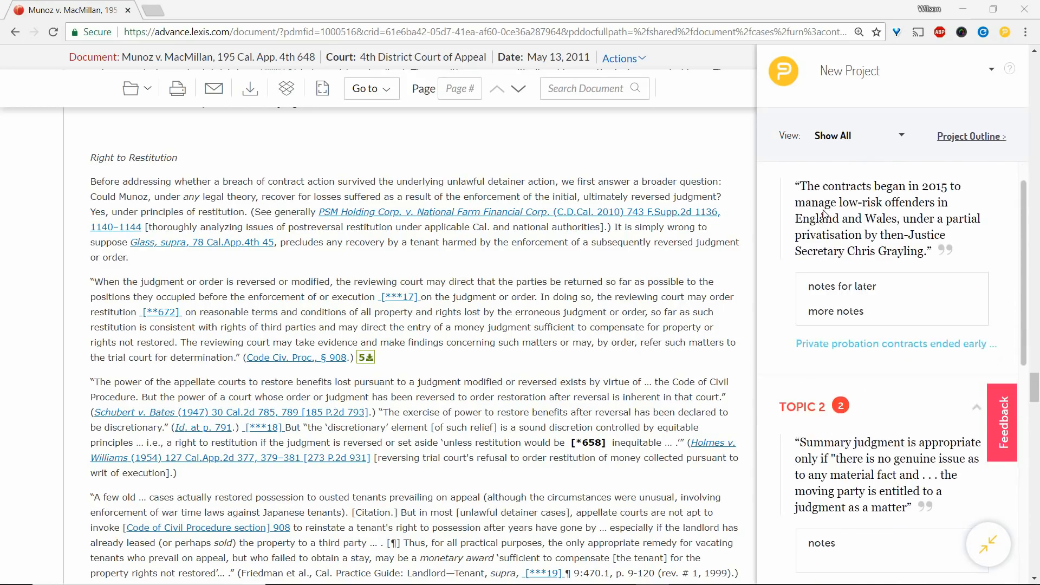
left_click(857, 194)
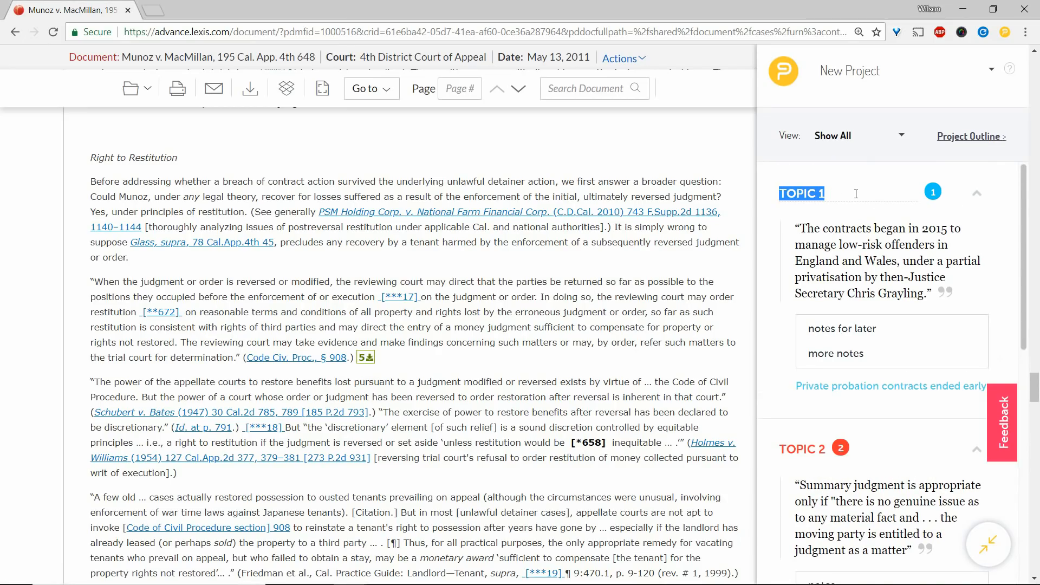
type("BACKGROUND")
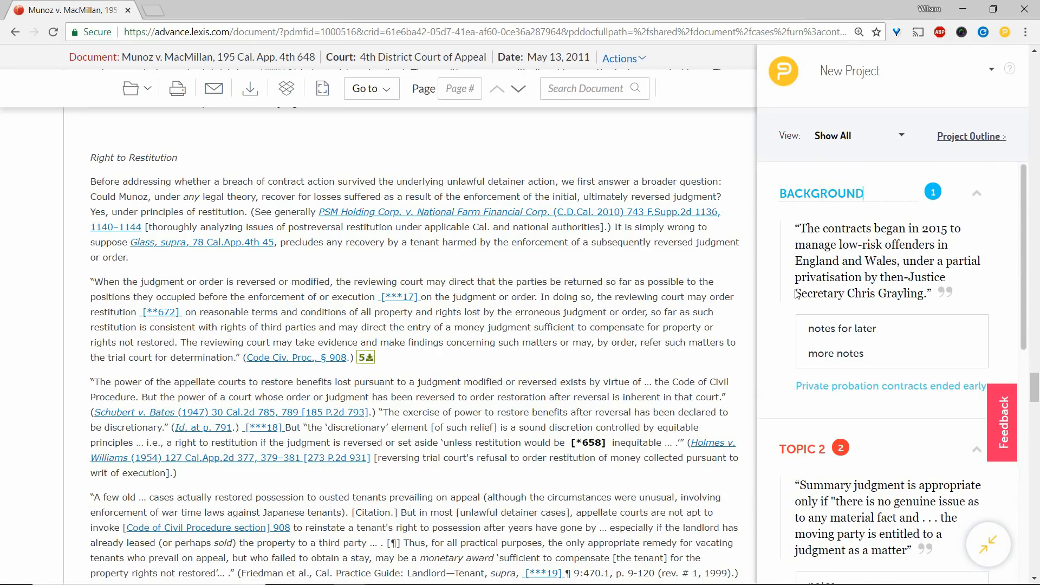
left_click(782, 326)
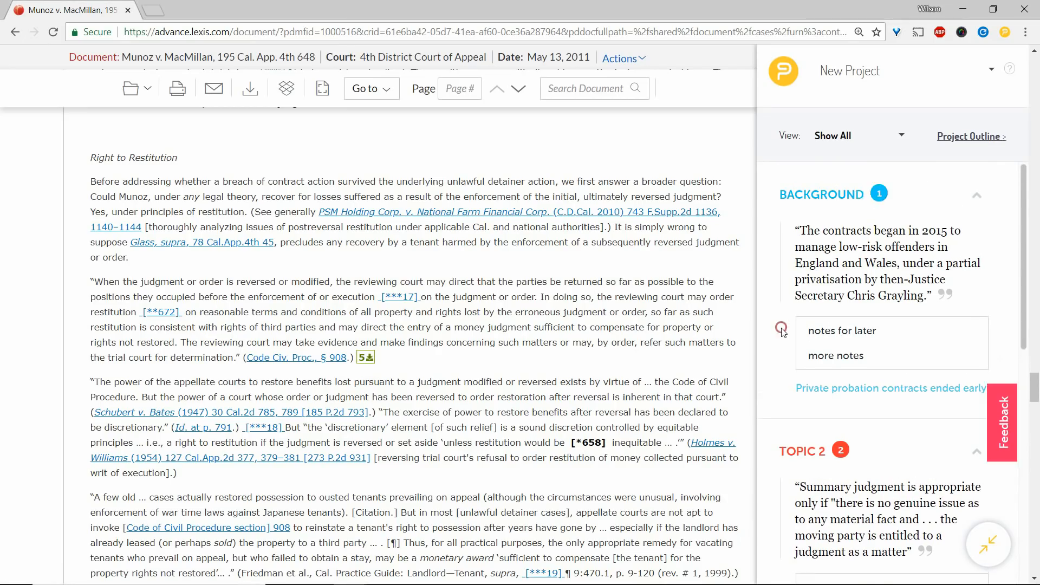
Rename Topic 2 in the project notes to CONTRACTS.
left_click(861, 455)
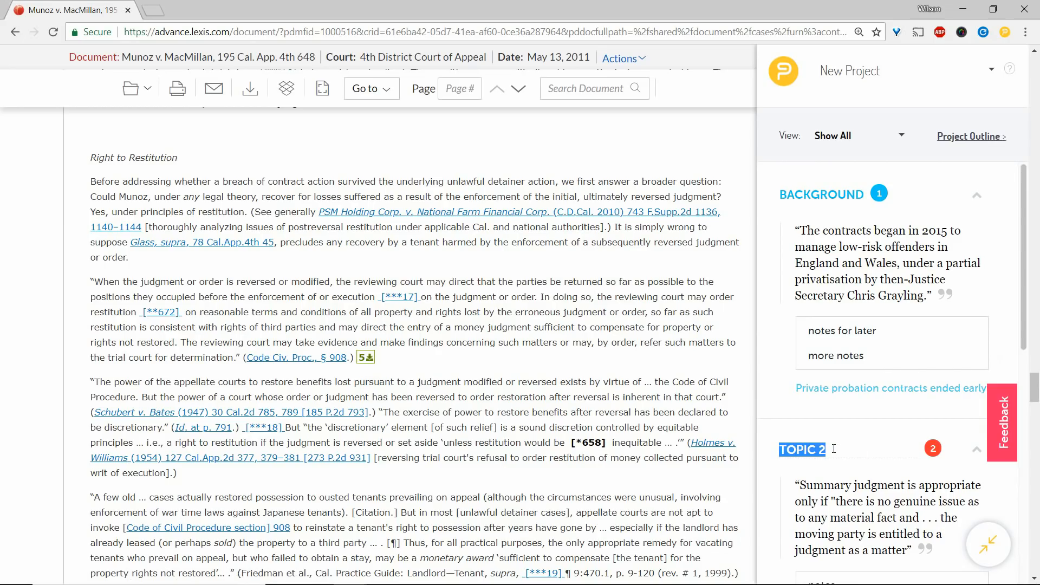
type("CONTRACTS")
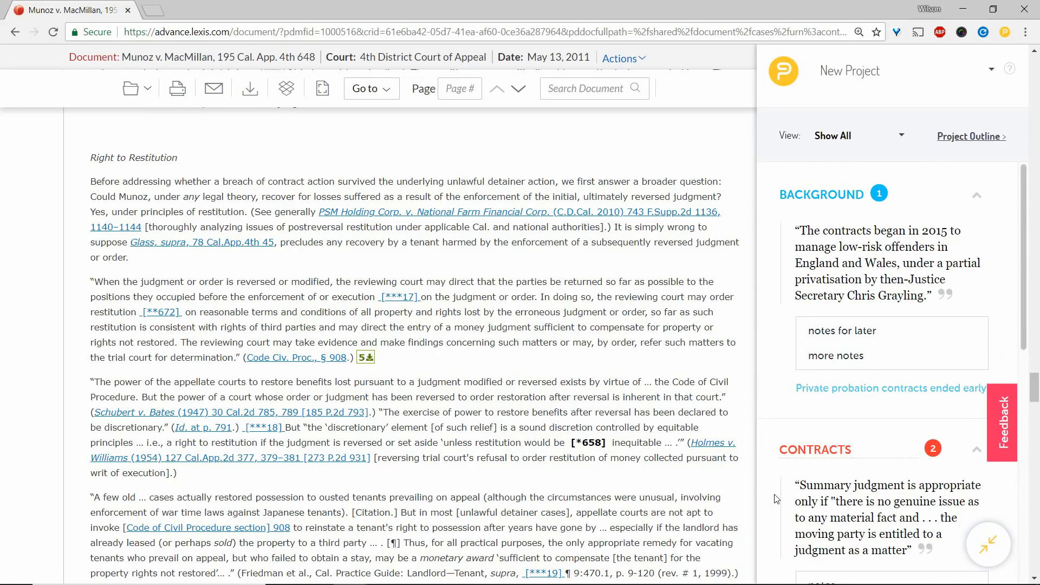
scroll(797, 504, "down", 2)
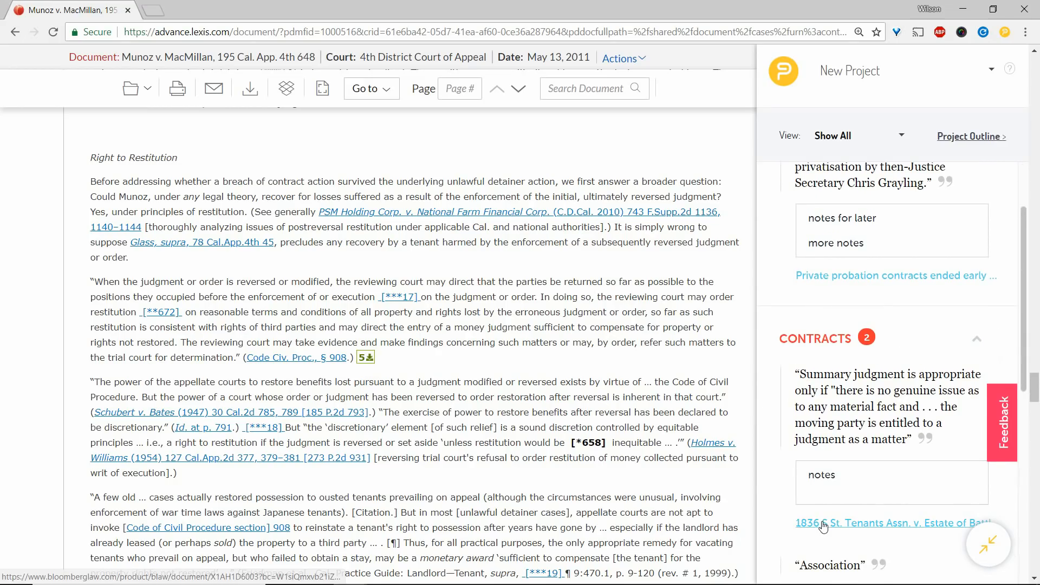
scroll(788, 439, "down", 2)
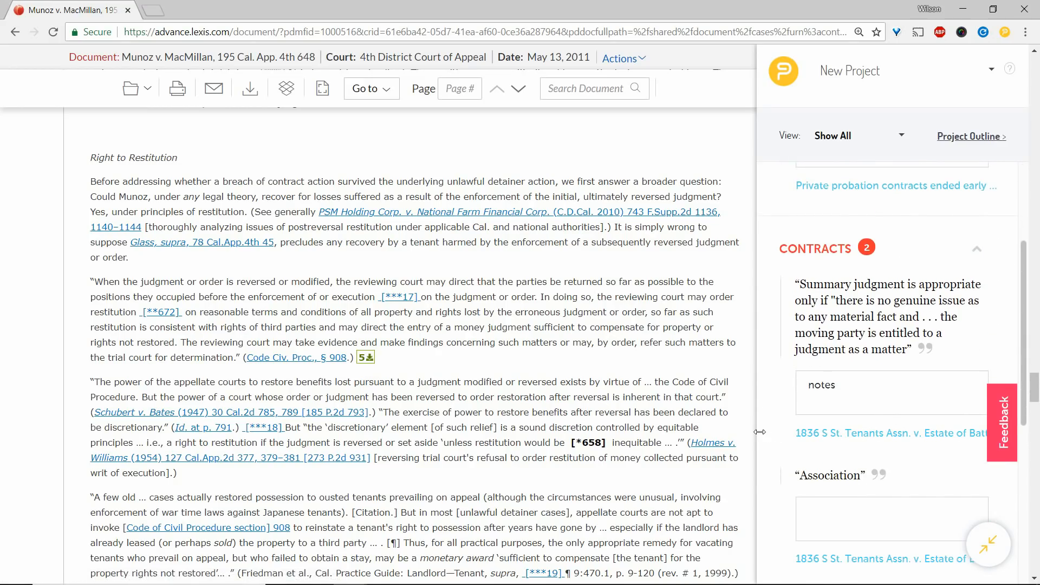
Collapse the project notes panel and move the floating PowerNotes icon over to the edge of the case text.
left_click_drag(760, 432, 764, 454)
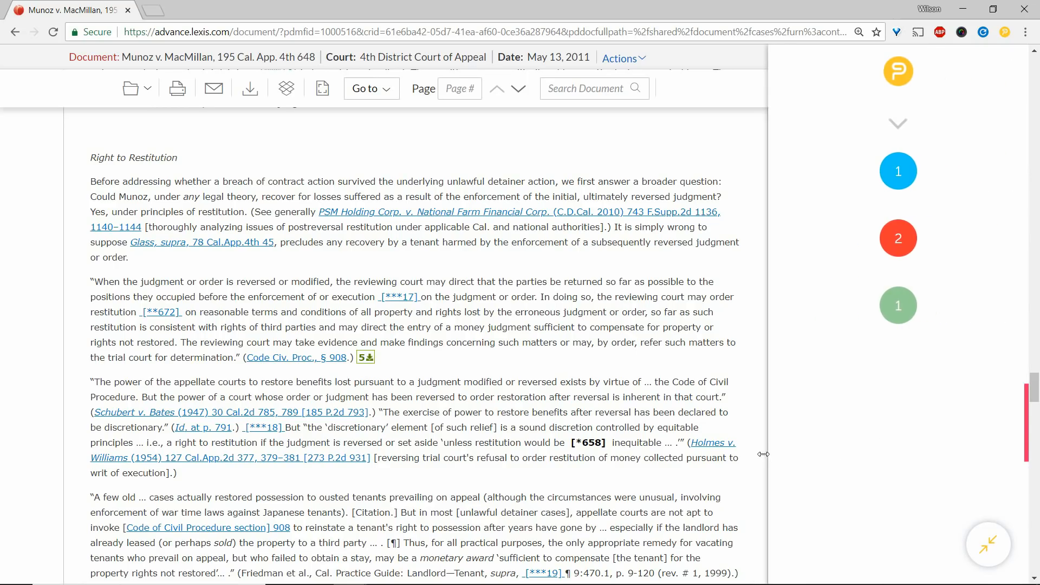
left_click(988, 546)
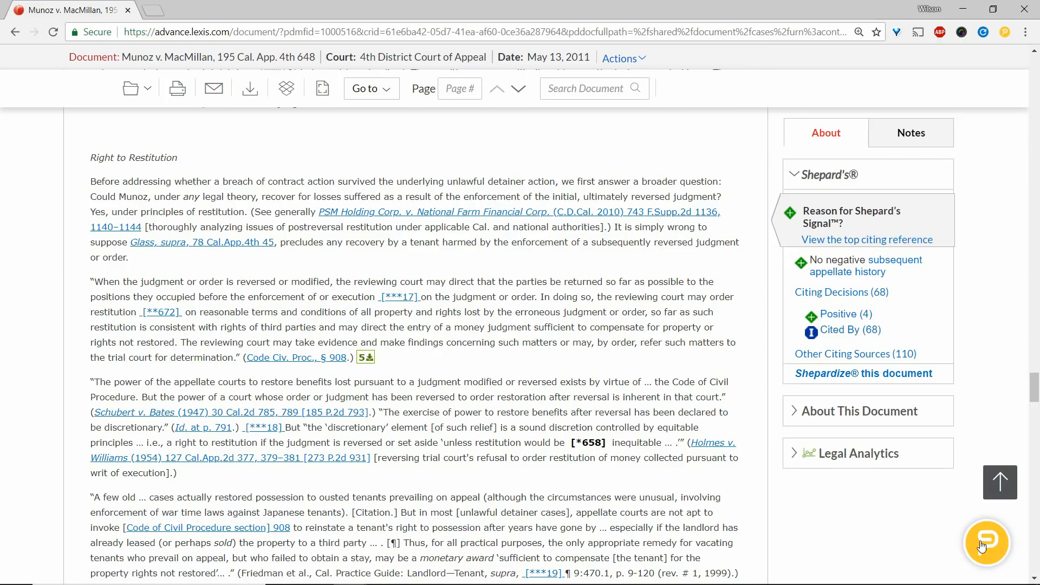
left_click_drag(982, 547, 787, 530)
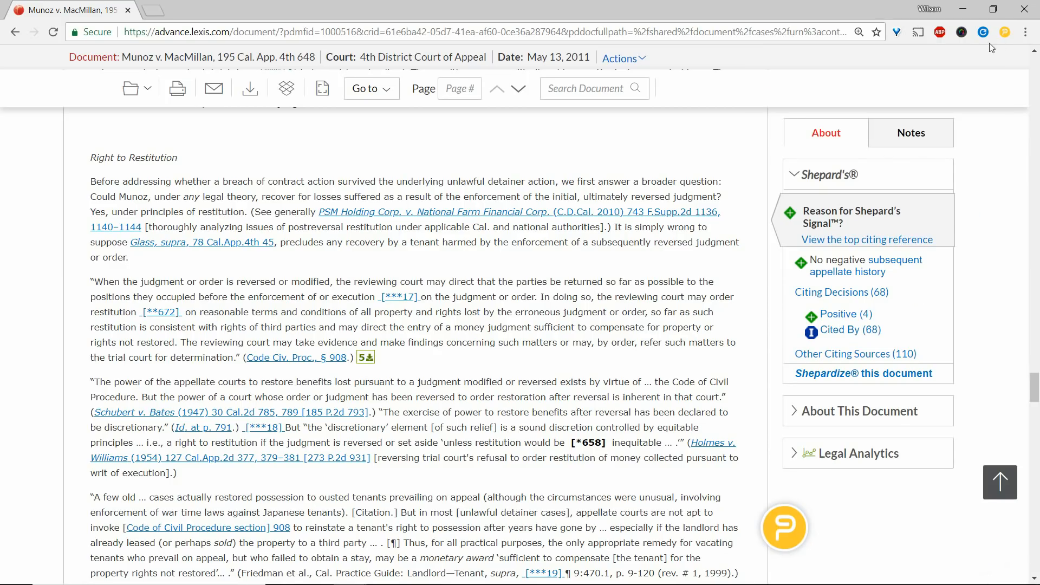
Disable the PowerNotes extension in the browser.
left_click(1002, 37)
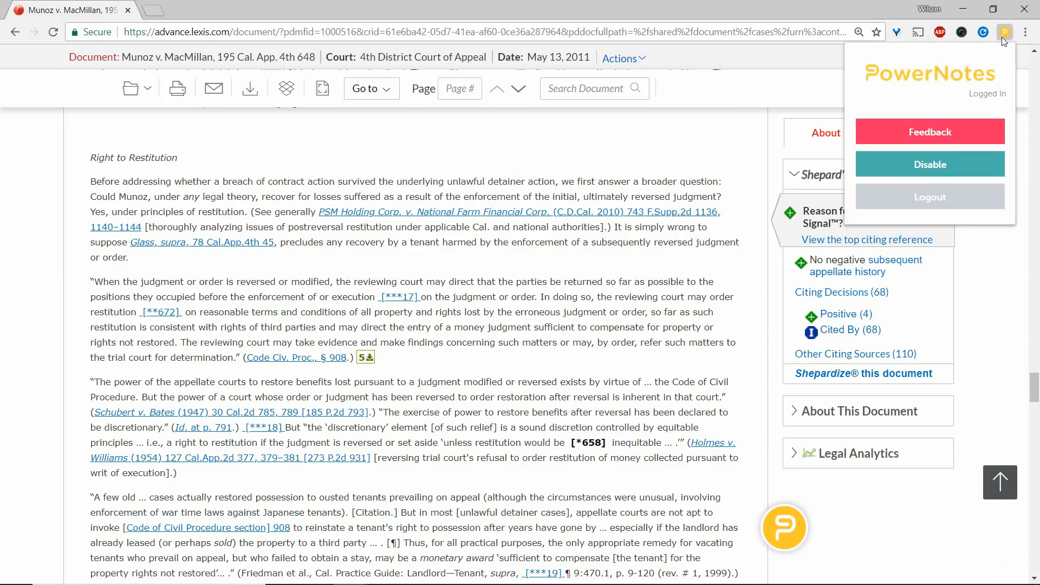
left_click(955, 166)
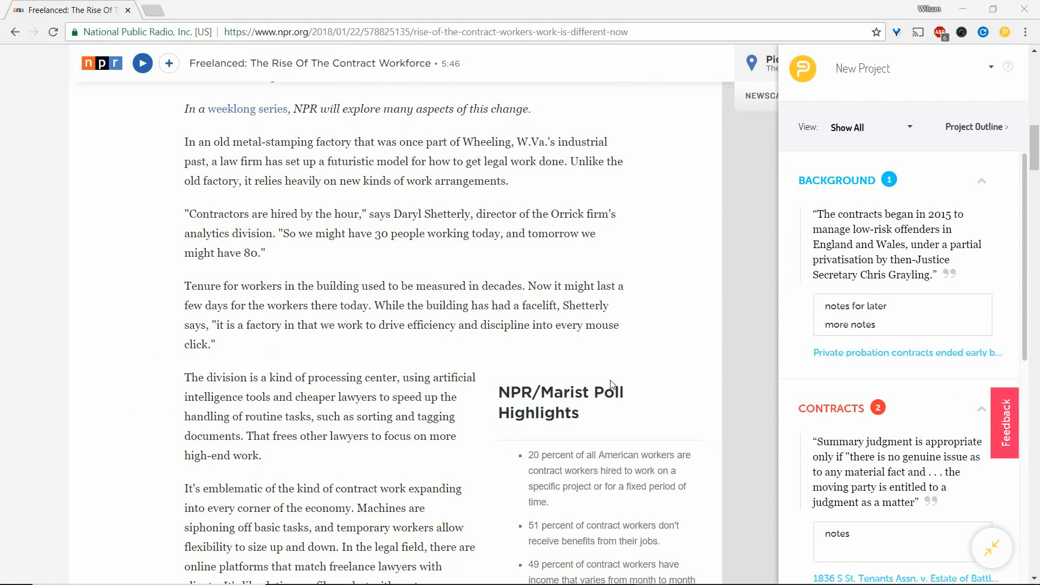
Highlight the NPR article's sentence about the old metal-stamping factory under CURRENT EVENTS with the comment "notes".
left_click_drag(190, 144, 560, 168)
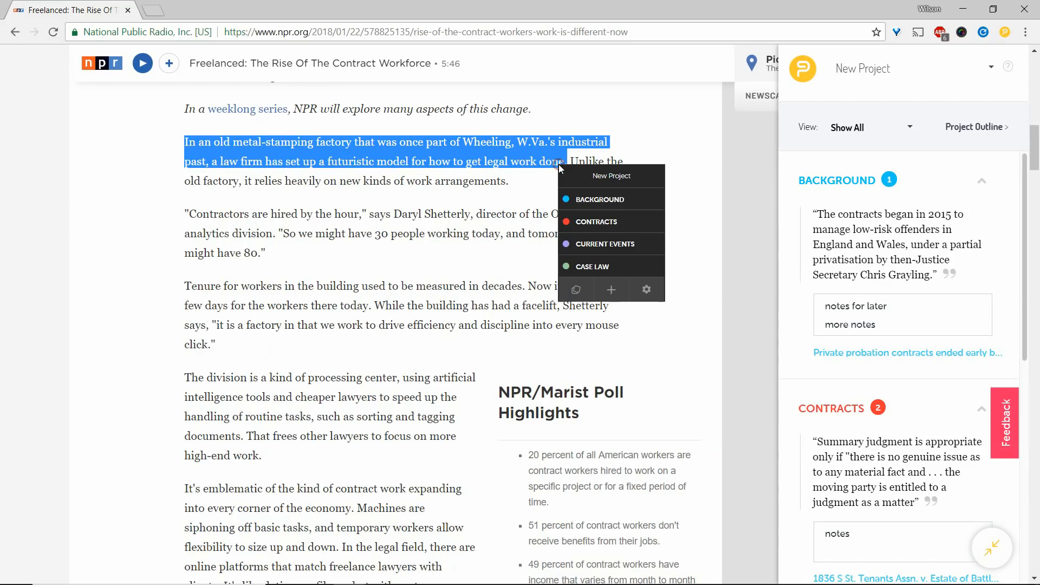
left_click(598, 245)
type("notes")
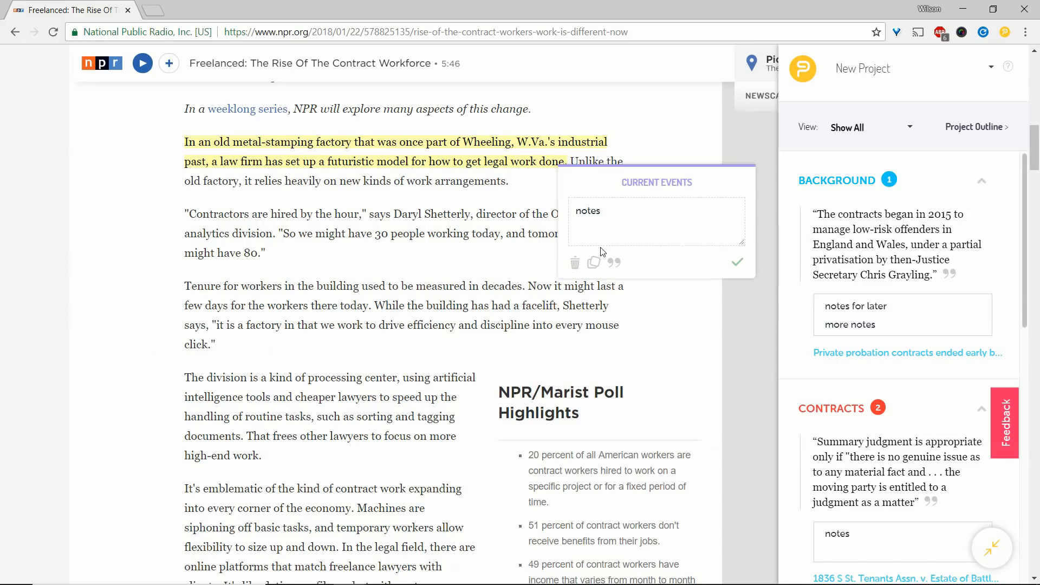
key("Return")
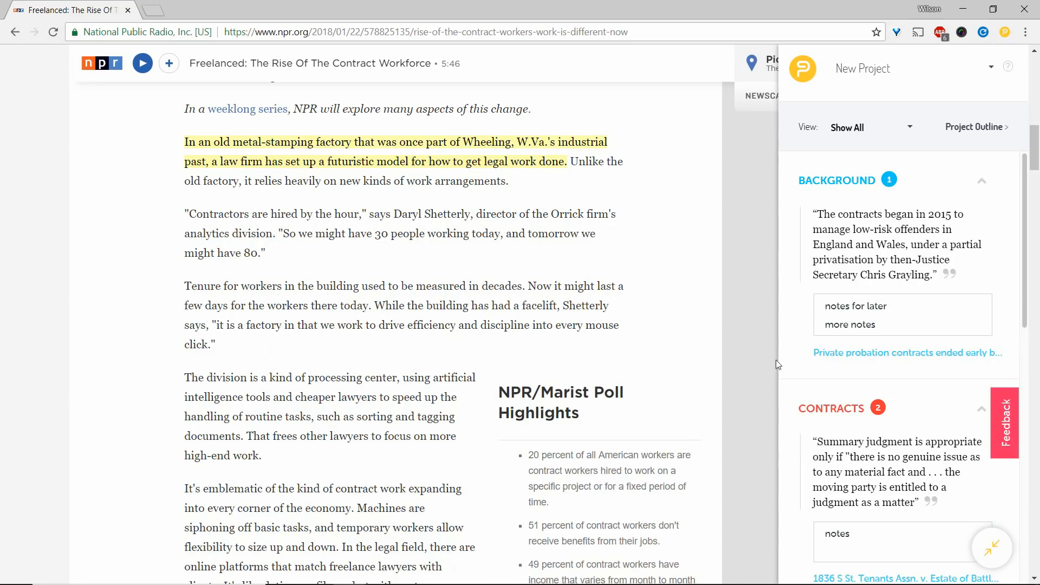
Open the citation info for the CURRENT EVENTS highlight and fill in the article author's name as contributor.
scroll(957, 395, "down", 7)
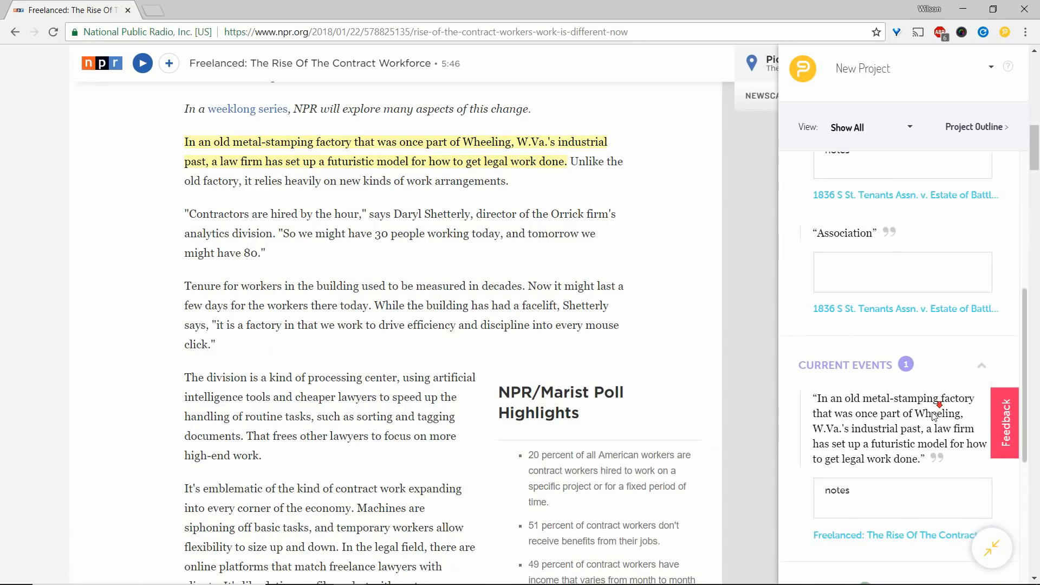
scroll(933, 412, "down", 1)
left_click(935, 388)
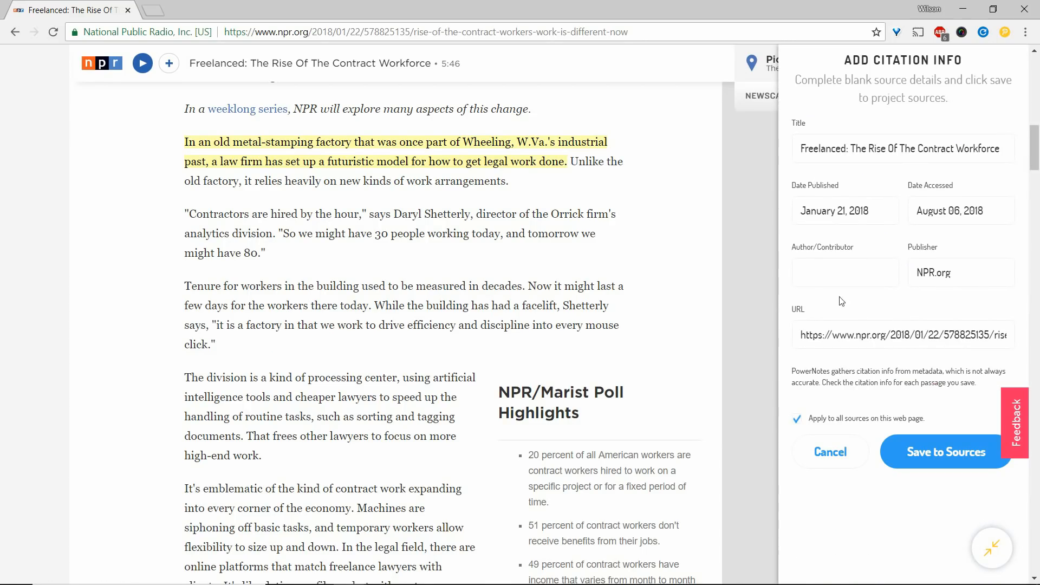
scroll(721, 205, "up", 5)
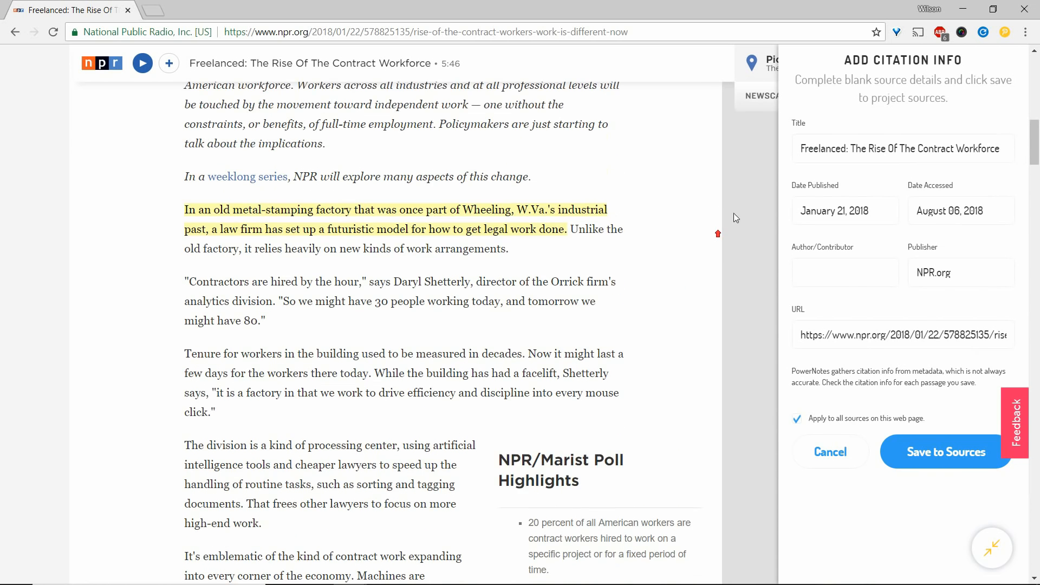
scroll(726, 216, "up", 7)
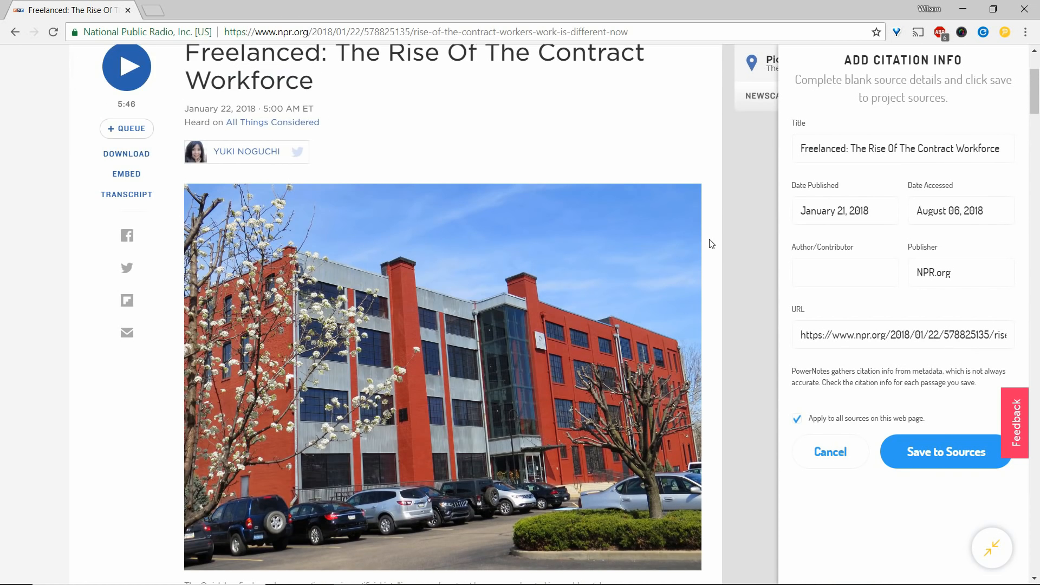
scroll(712, 244, "up", 2)
left_click(863, 280)
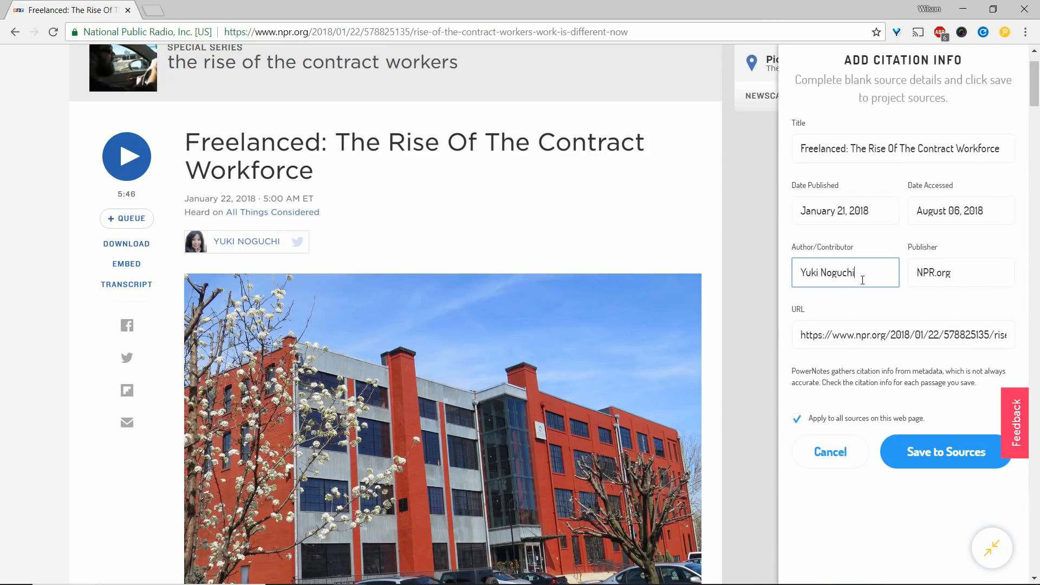
Set the publication date to January 22, 2018 and save the citation to the project sources, applied to all sources on this page.
left_click_drag(847, 216, 844, 213)
type("2")
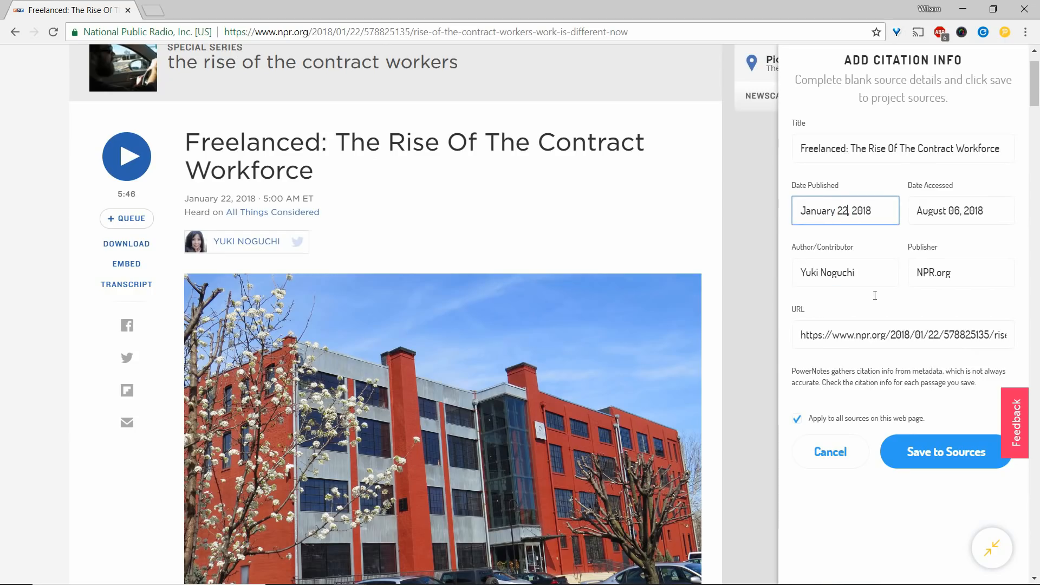
left_click(796, 420)
left_click(797, 421)
left_click(942, 450)
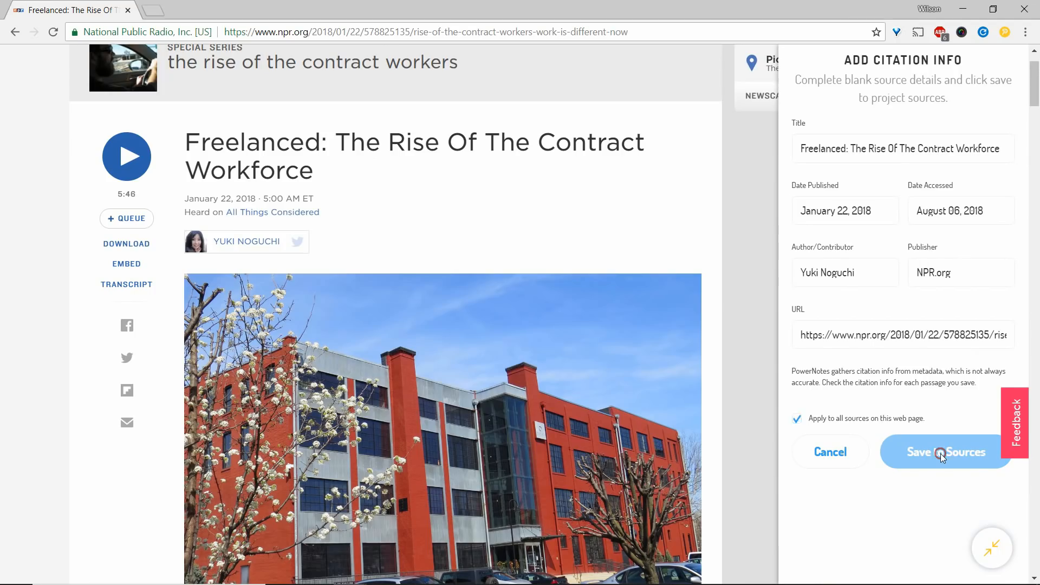
Highlight "measured in decades" through "While the building" under CURRENT EVENTS without a comment and save its citation to the project sources.
scroll(746, 396, "down", 1)
scroll(749, 410, "down", 10)
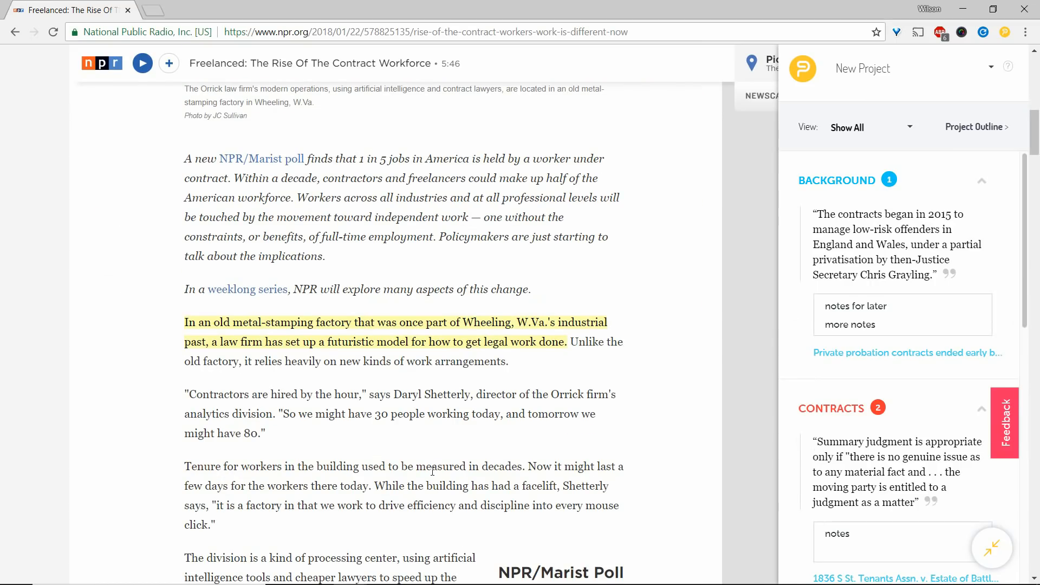
left_click_drag(436, 469, 445, 486)
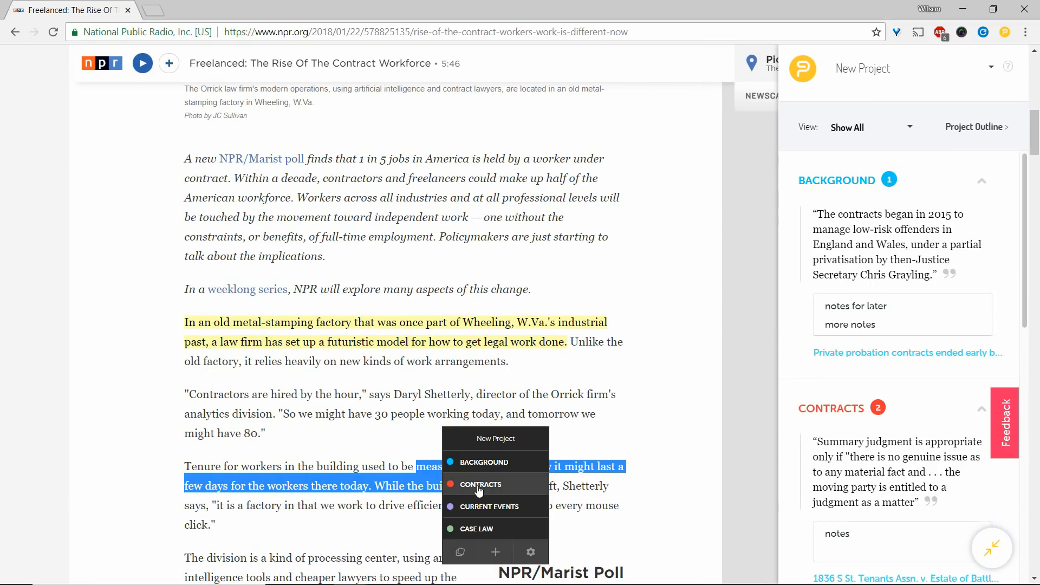
left_click(486, 498)
left_click(501, 524)
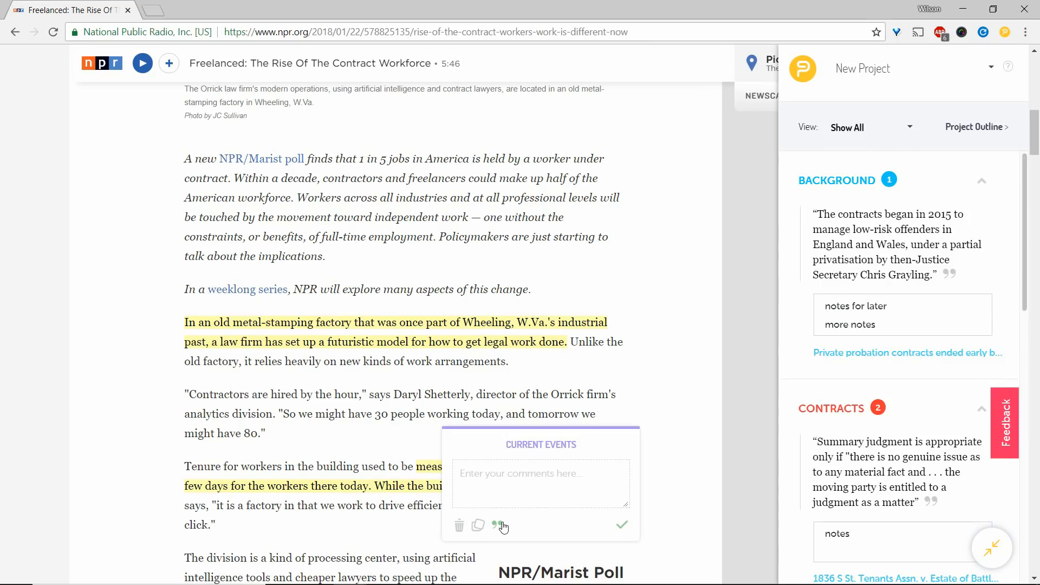
left_click(622, 526)
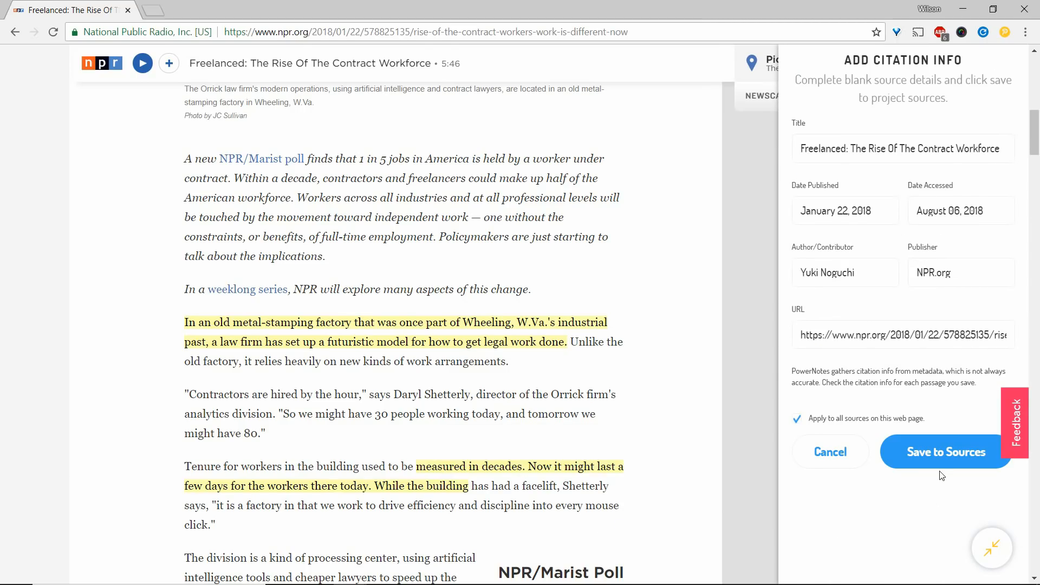
left_click(939, 454)
Remove "2009 BL 23114, 3" from the citation of the summary judgment highlight under CONTRACTS and save it to the sources.
scroll(706, 417, "down", 4)
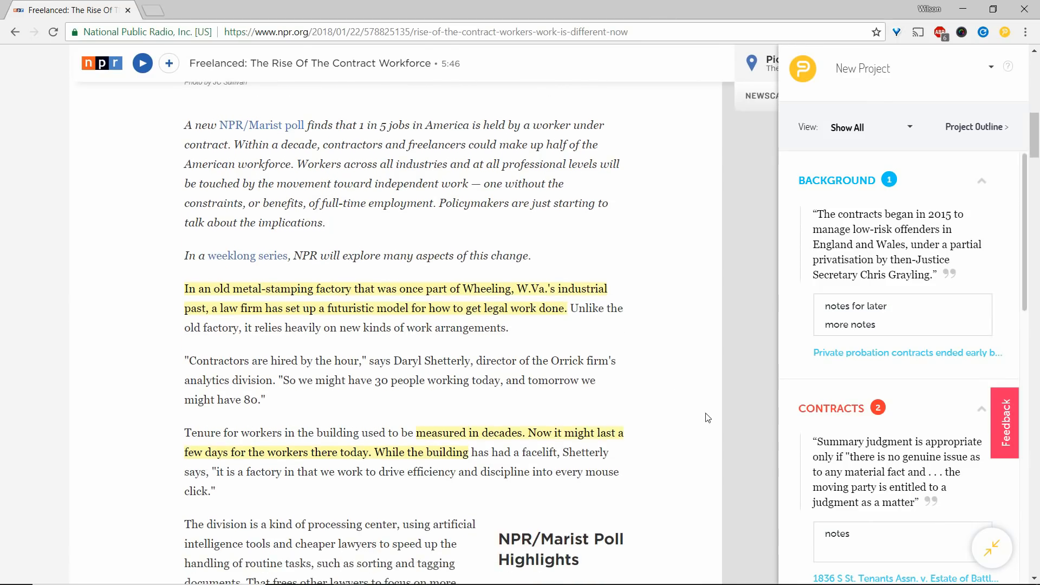
scroll(904, 478, "down", 3)
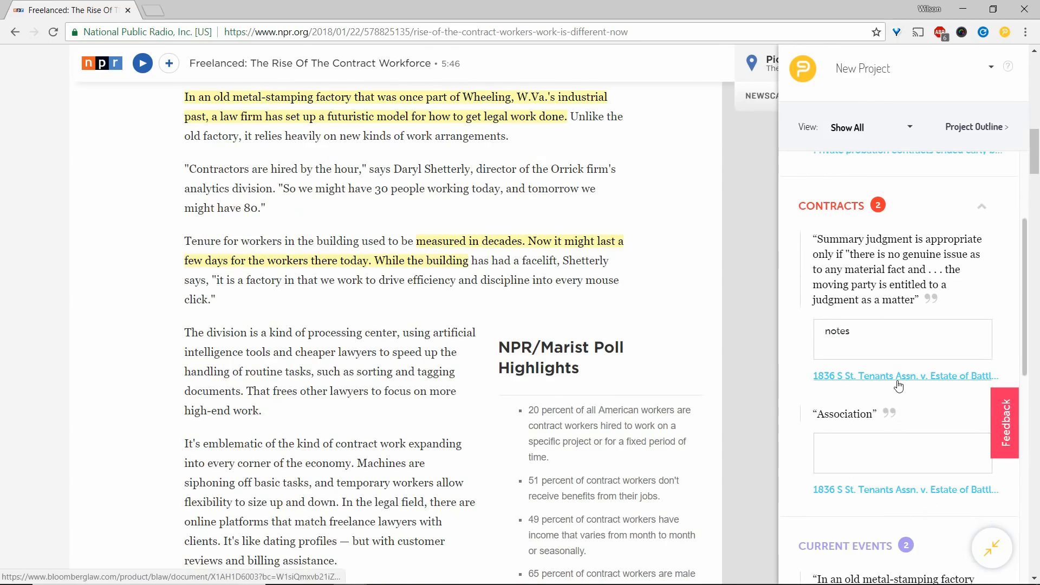
left_click(929, 302)
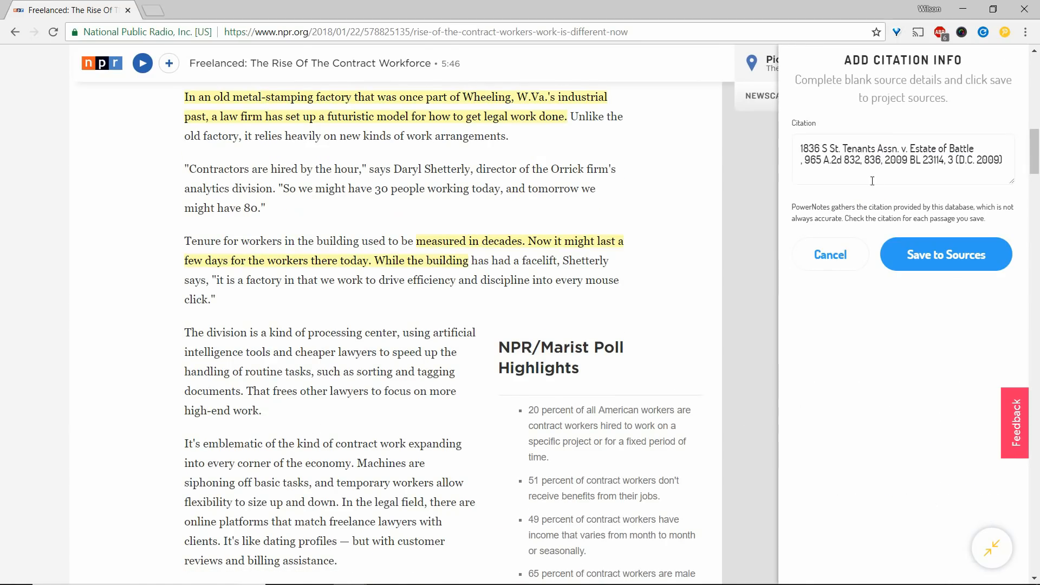
left_click(864, 161)
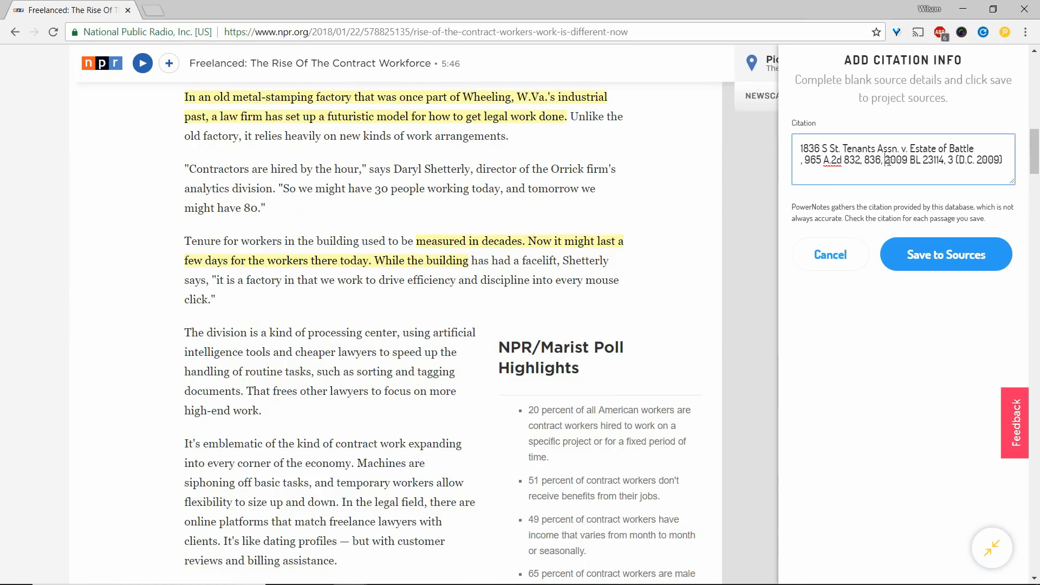
left_click_drag(888, 162, 955, 160)
key("BackSpace")
key("BackSpace")
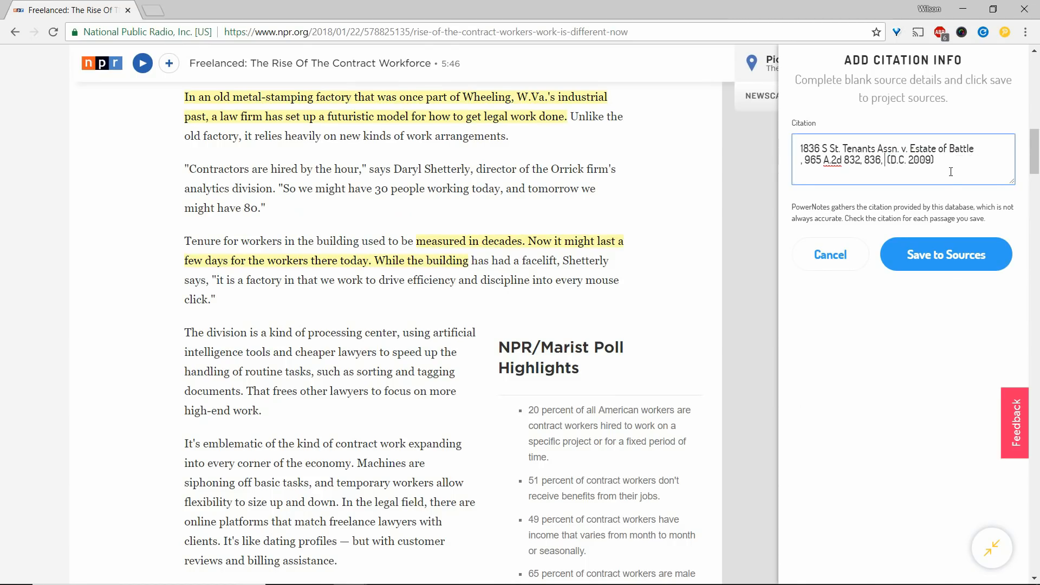
left_click(932, 253)
scroll(932, 266, "down", 4)
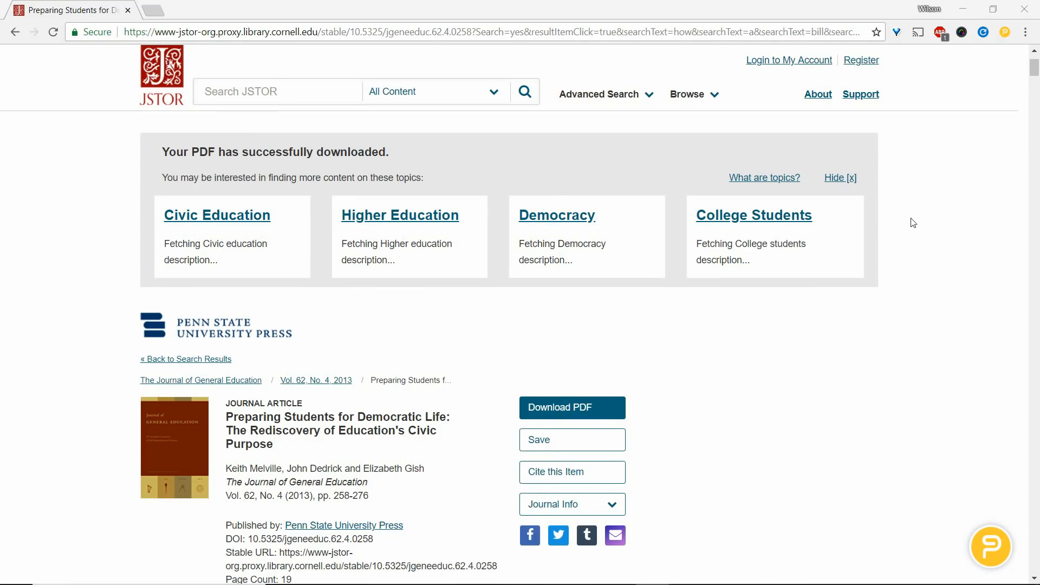
Open the Content settings page in the browser's advanced Privacy and security settings.
left_click(1025, 32)
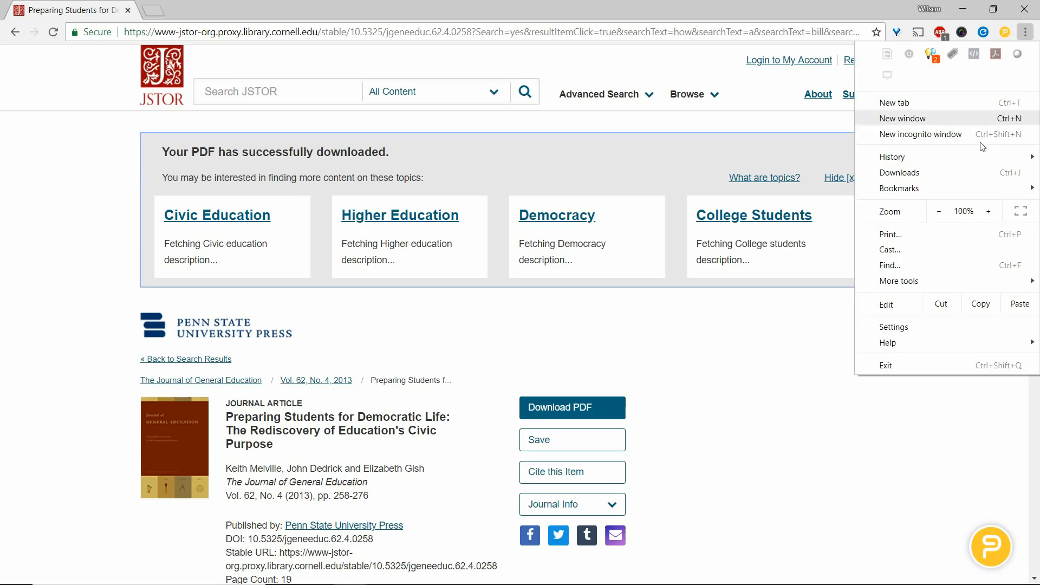
left_click(945, 330)
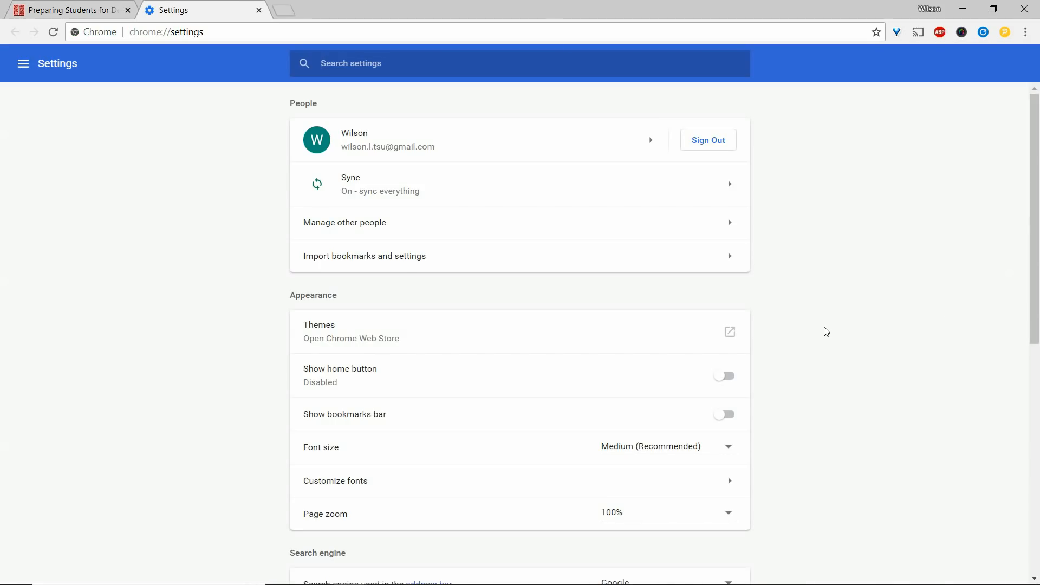
scroll(823, 332, "down", 8)
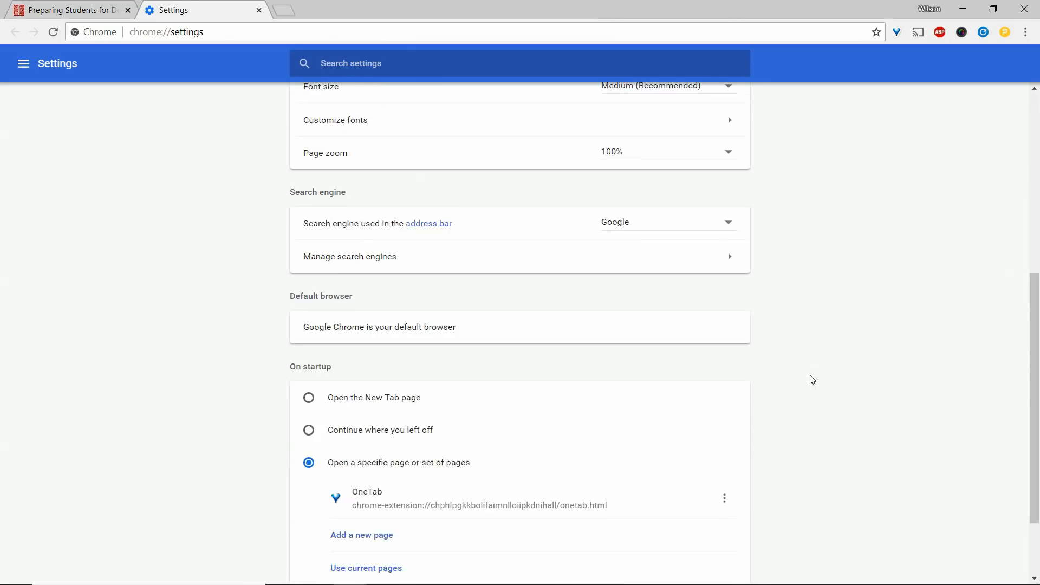
left_click(518, 531)
scroll(787, 485, "down", 4)
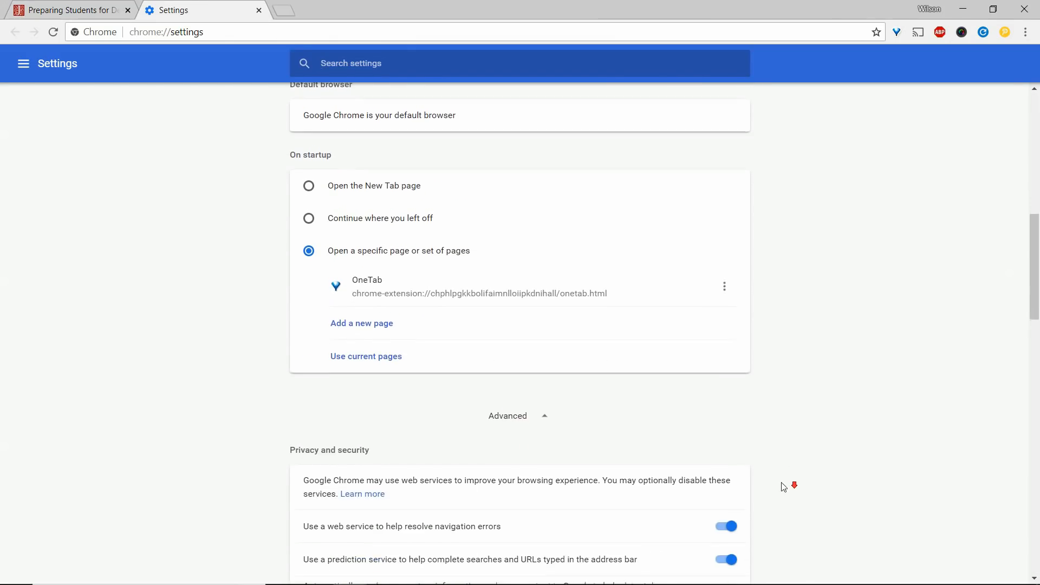
scroll(783, 484, "down", 6)
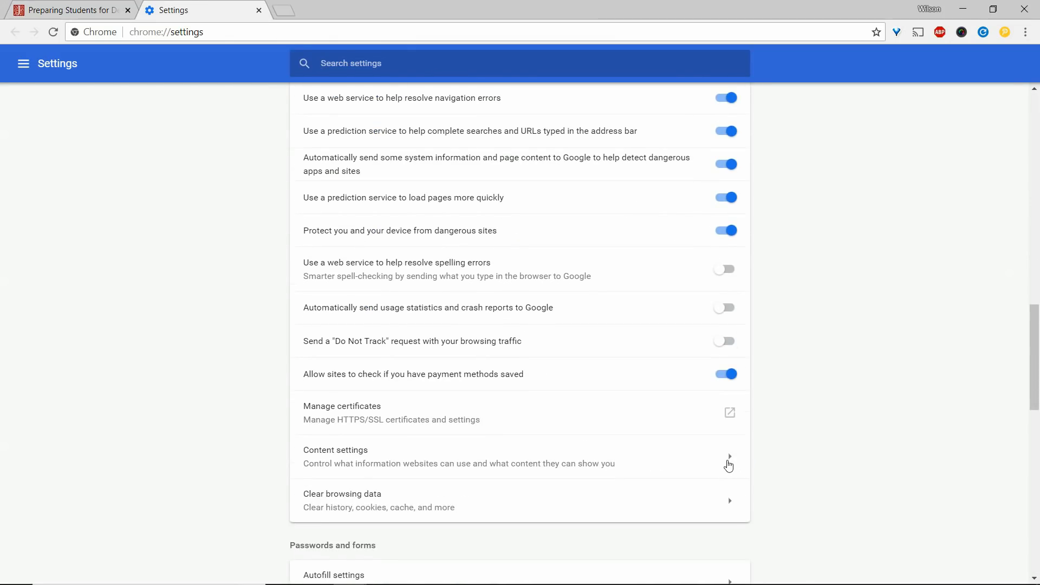
left_click(726, 462)
In the PDF documents content settings, toggle "Download PDF files instead of automatically opening them in Chrome" on and back off, and close the settings.
scroll(791, 456, "down", 6)
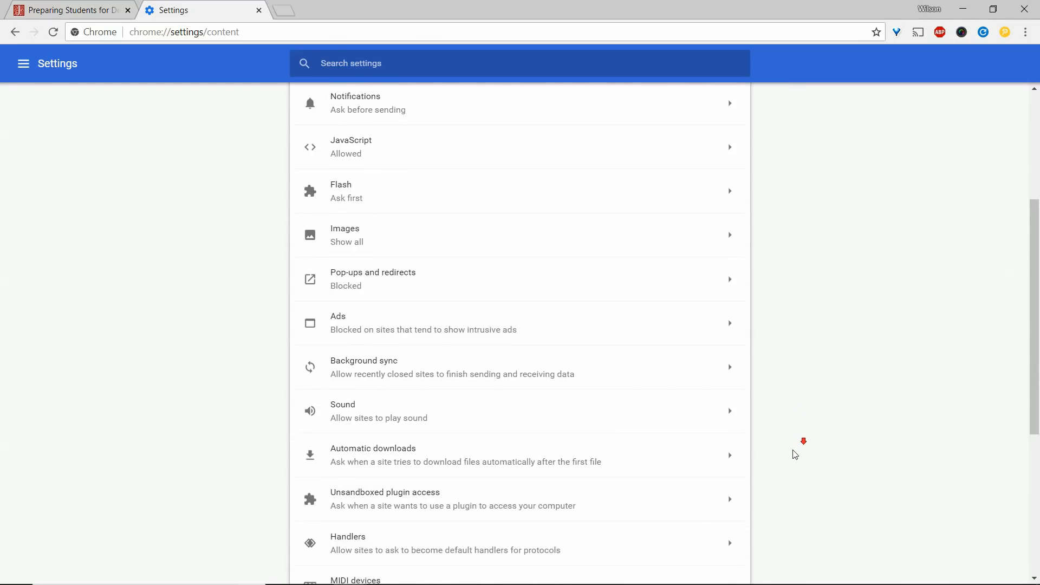
scroll(786, 468, "down", 3)
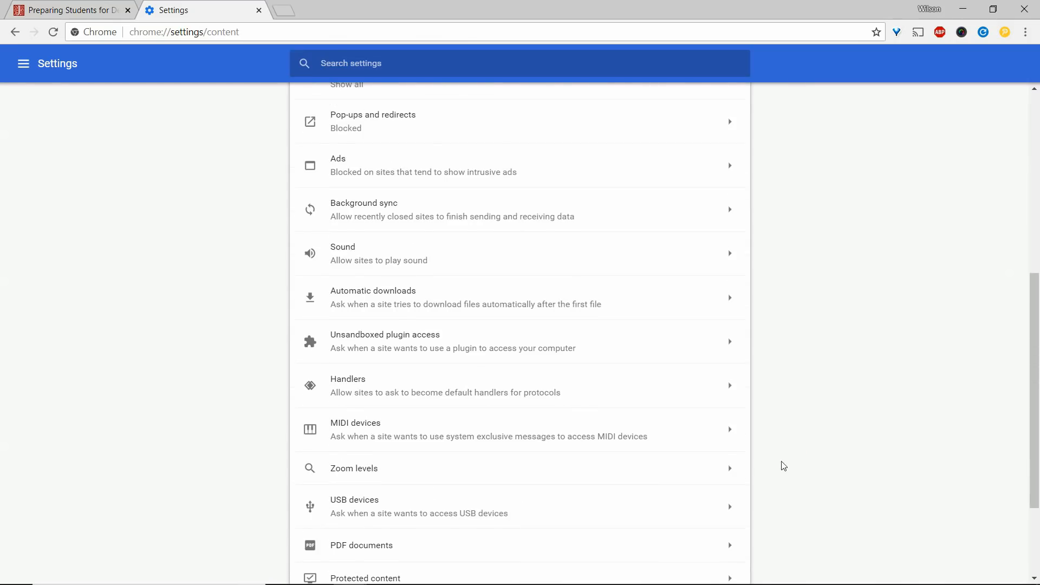
left_click(725, 432)
left_click(730, 154)
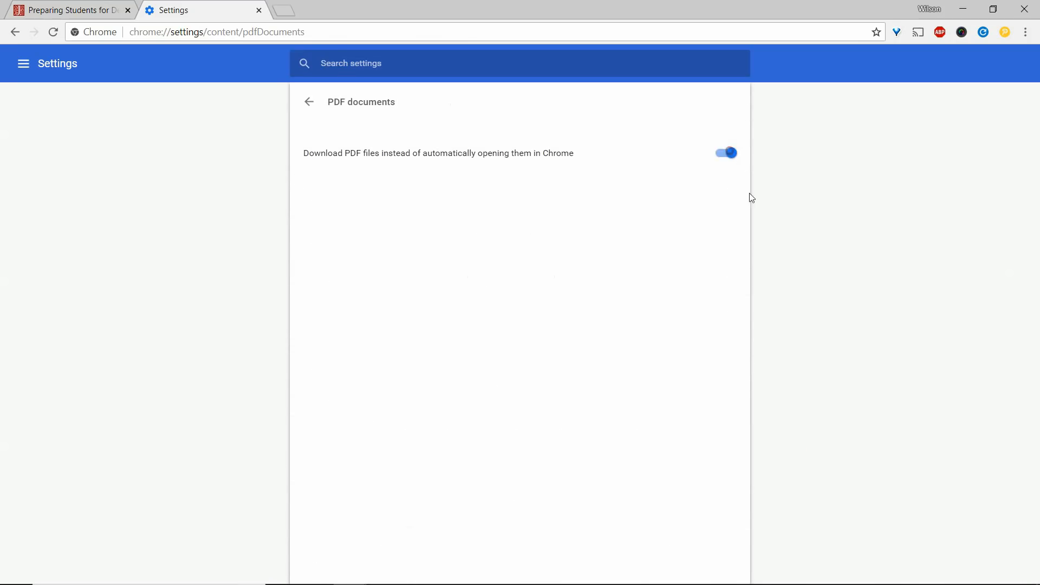
left_click(727, 162)
left_click(259, 11)
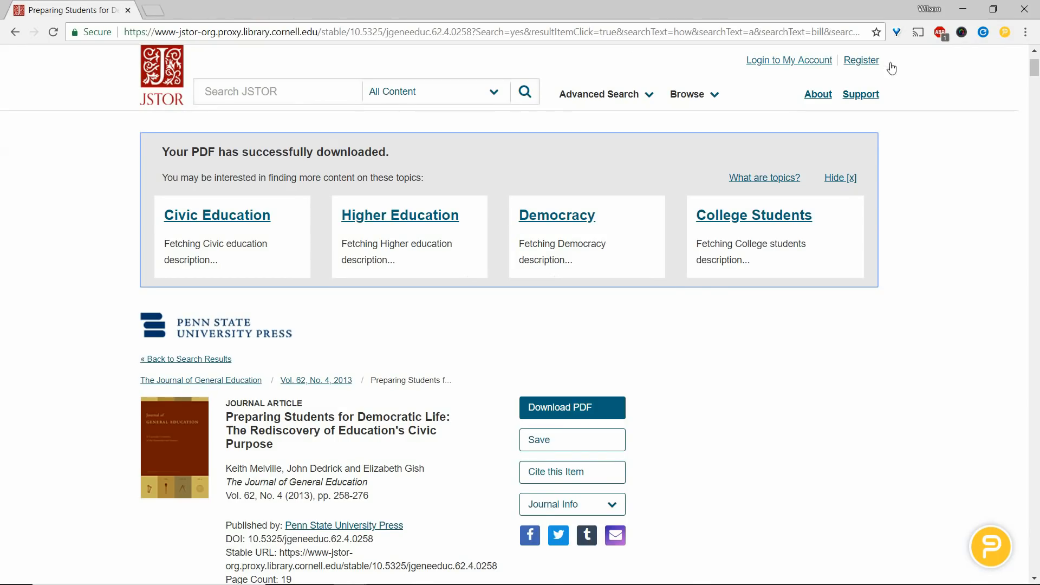
Open the PowerNotes extension's management page, toggle "Allow access to file URLs" off and back on, and close the page.
right_click(1005, 31)
left_click(979, 131)
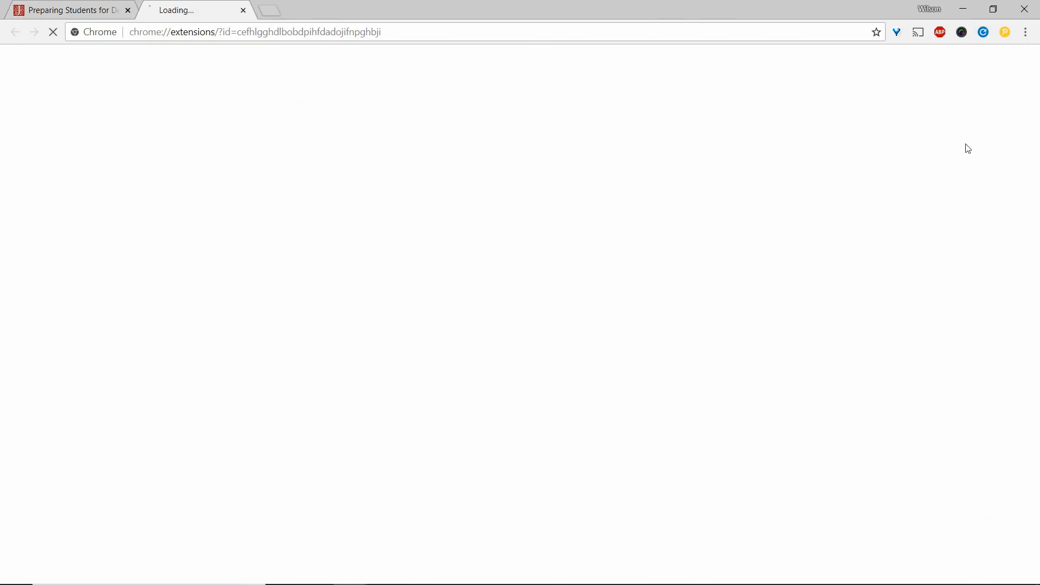
scroll(767, 295, "down", 2)
scroll(767, 302, "down", 3)
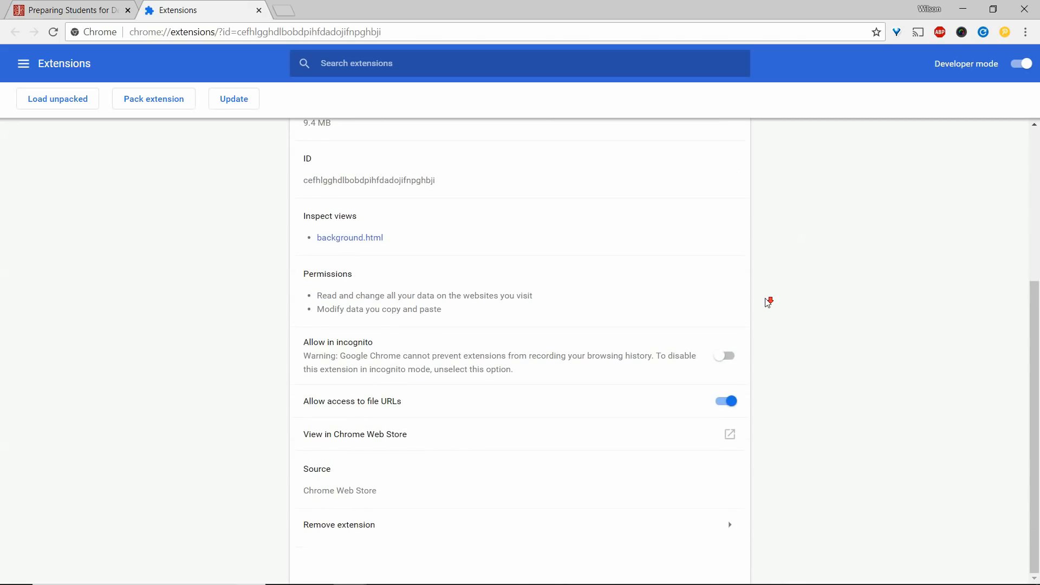
left_click(720, 406)
left_click(720, 406)
left_click(259, 10)
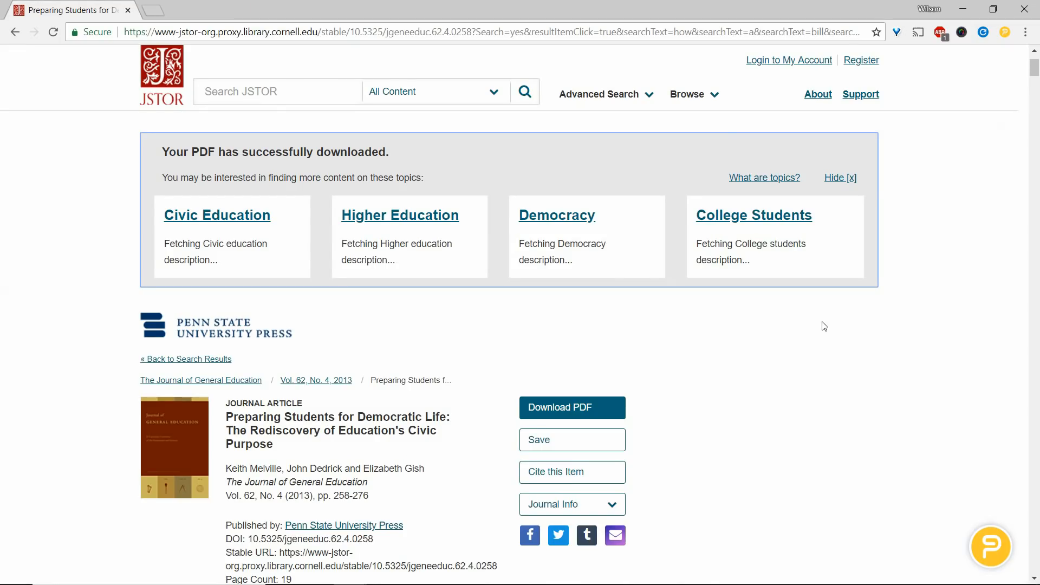
Open the PDF of the JSTOR article "Preparing Students for Democratic Life" and go to the opening paragraphs.
scroll(819, 336, "down", 3)
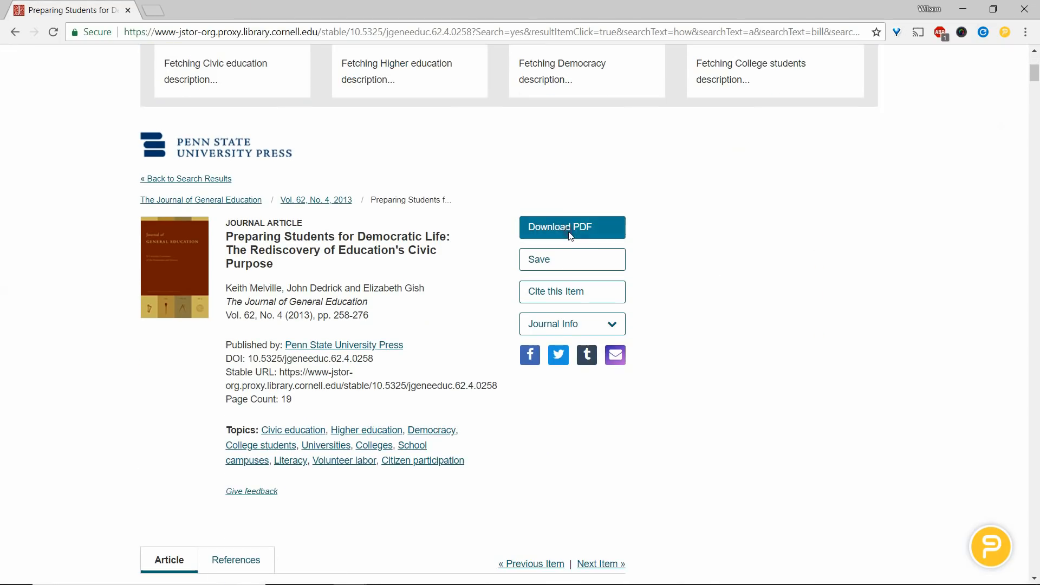
left_click(569, 232)
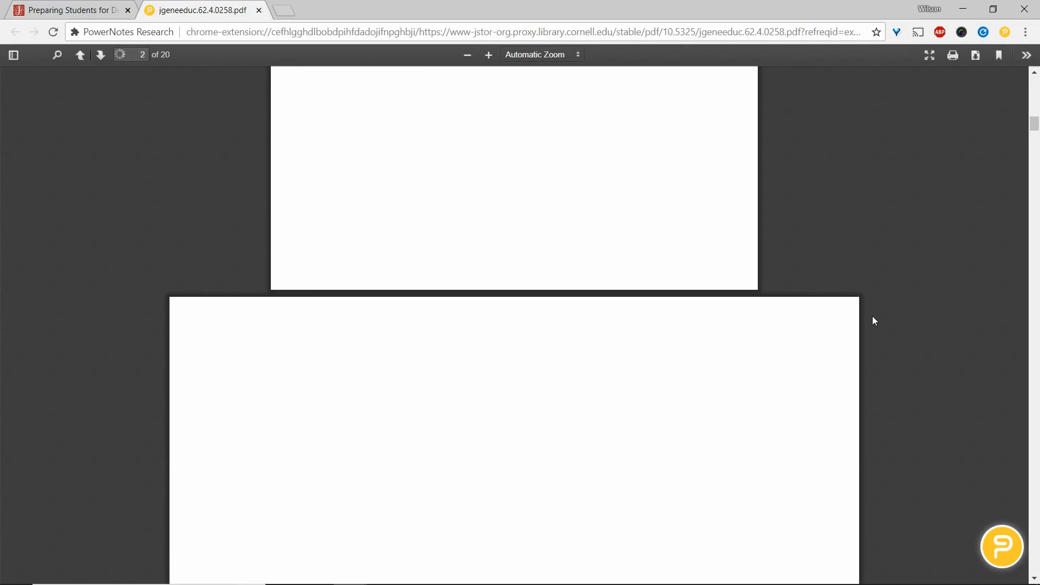
scroll(873, 317, "down", 2)
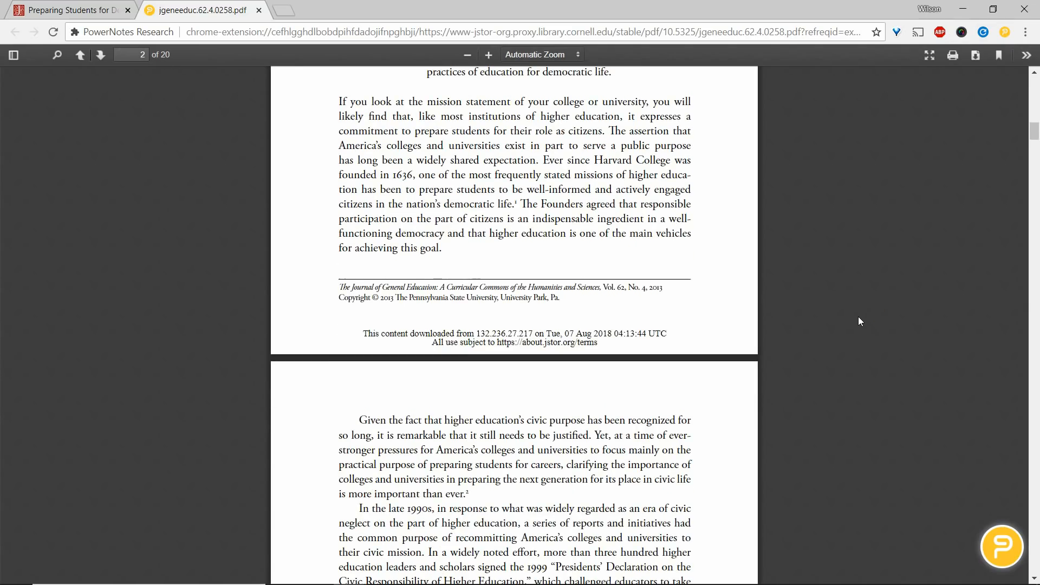
Highlight "Given the fact that higher education's civic purpose" through "it is remarkable" under BACKGROUND and save the comment "notes".
left_click_drag(373, 353, 432, 371)
left_click(454, 399)
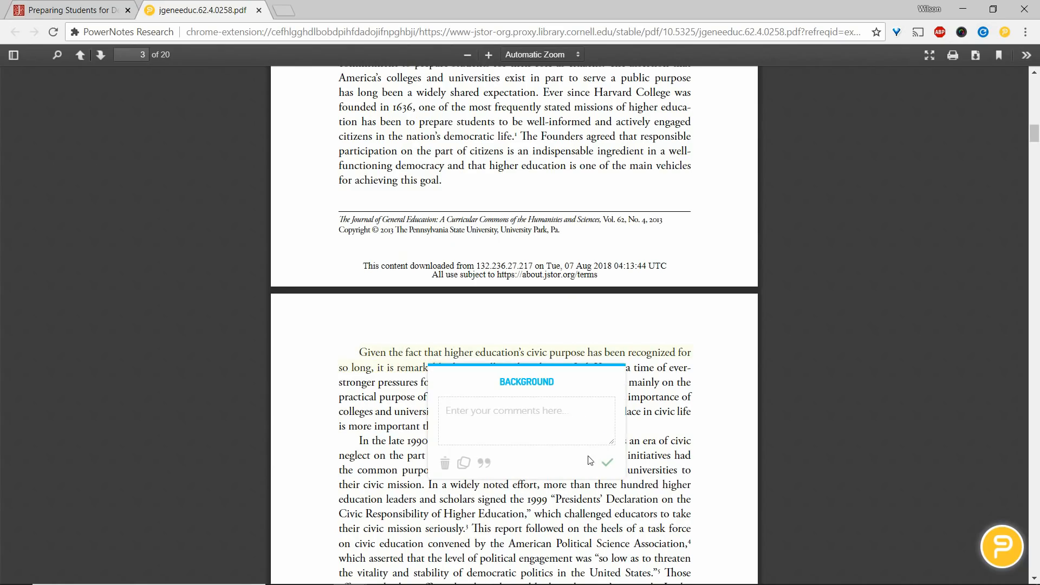
type("notes")
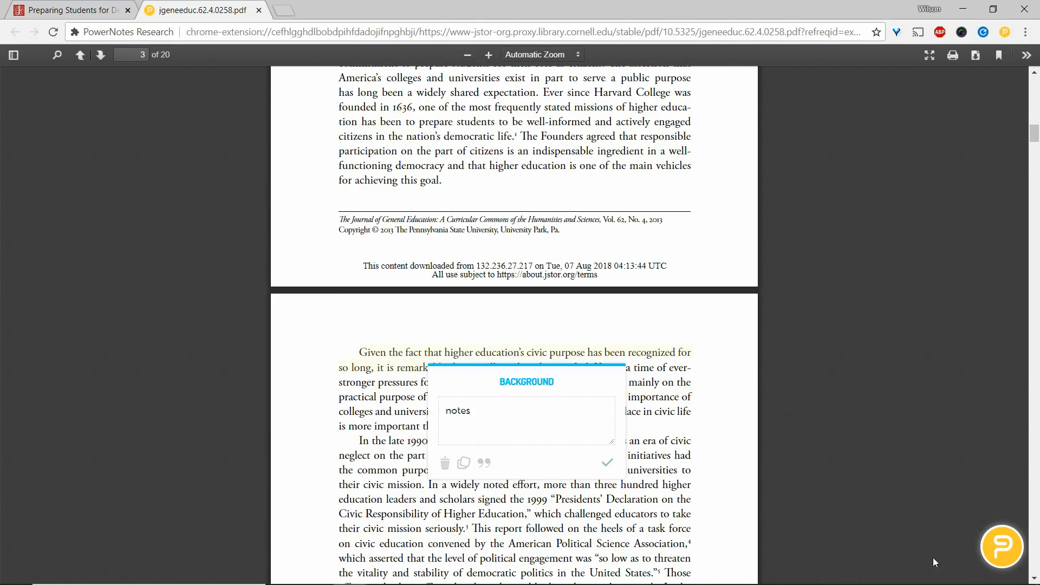
left_click(609, 465)
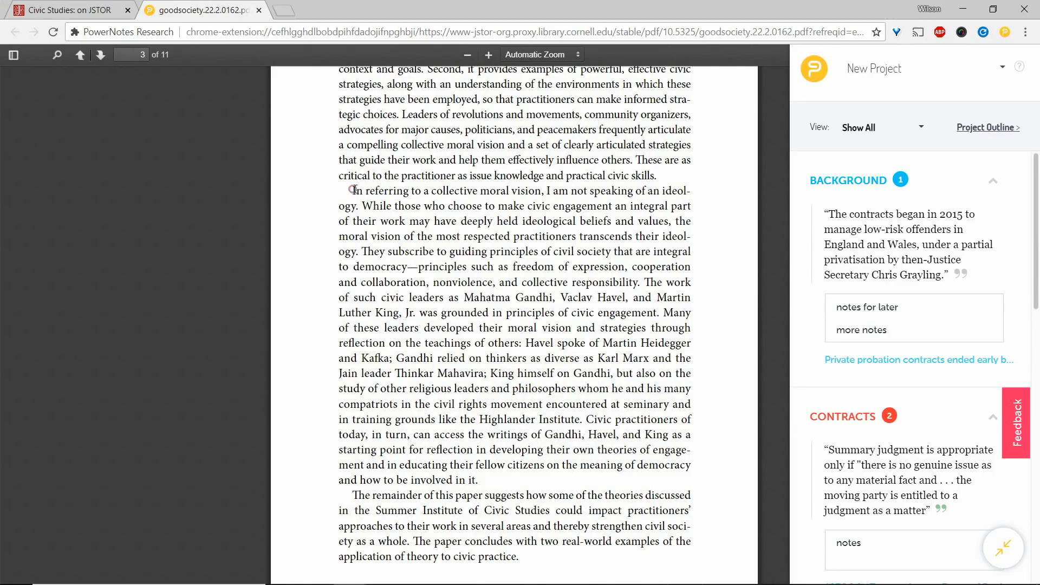
Highlight "In referring to a collective moral vision" through "choose to make civic" under CONTRACTS and open its citation info.
left_click_drag(352, 190, 548, 207)
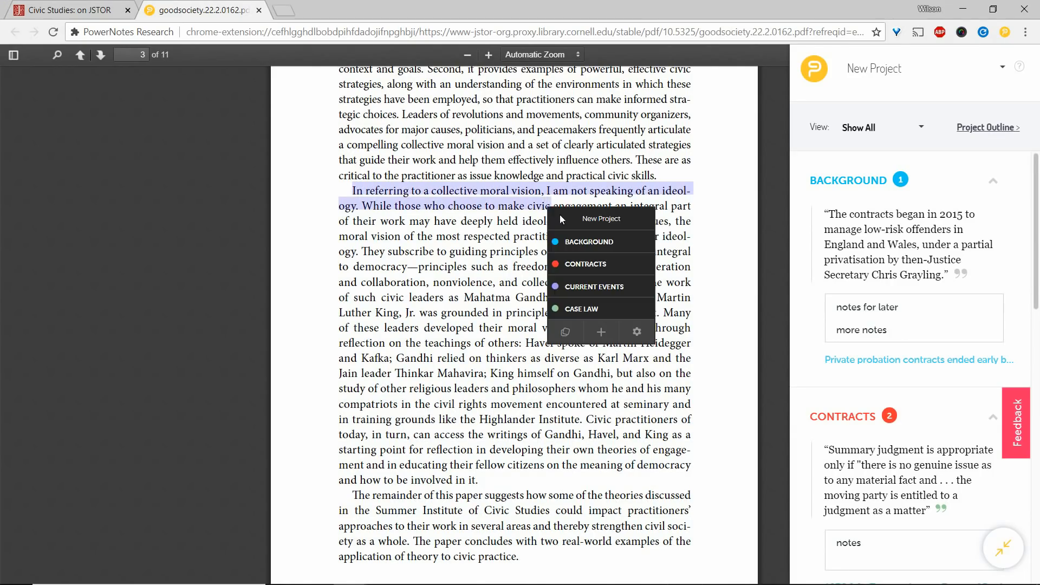
left_click(584, 264)
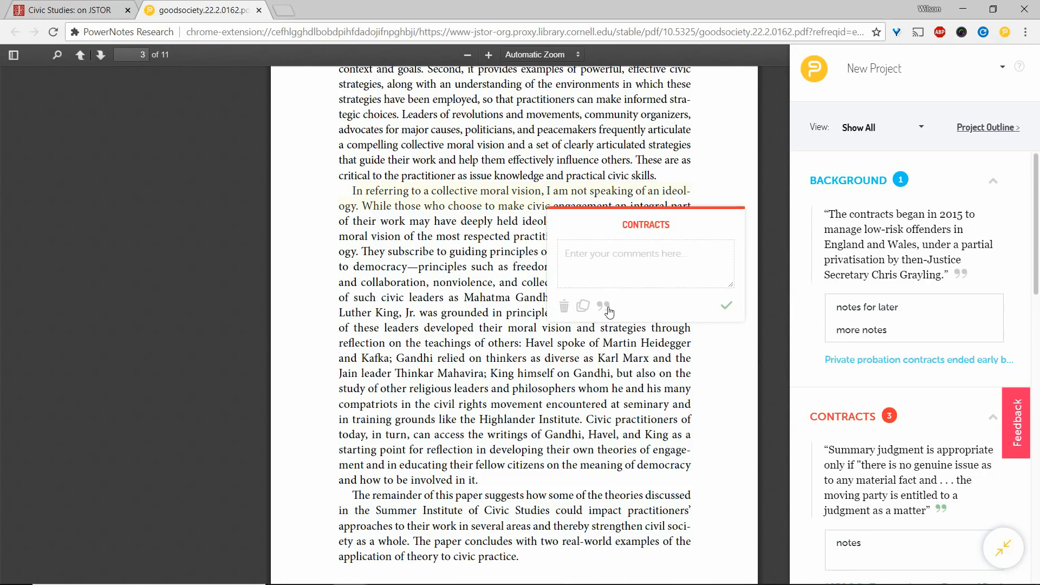
left_click(606, 307)
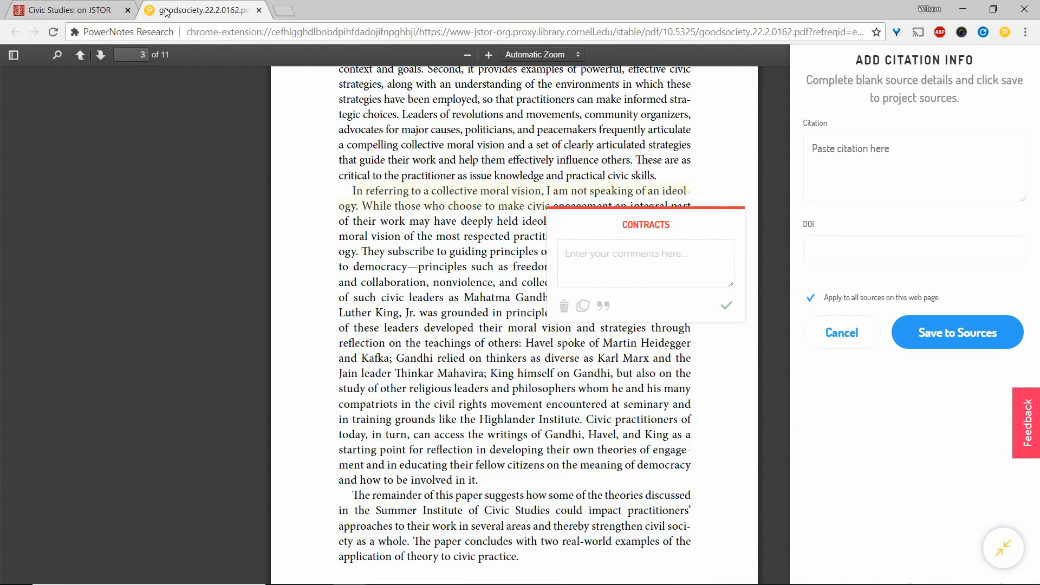
Copy the article's MLA citation from its JSTOR page, paste it as the highlight's citation, and save it to the sources.
left_click(72, 9)
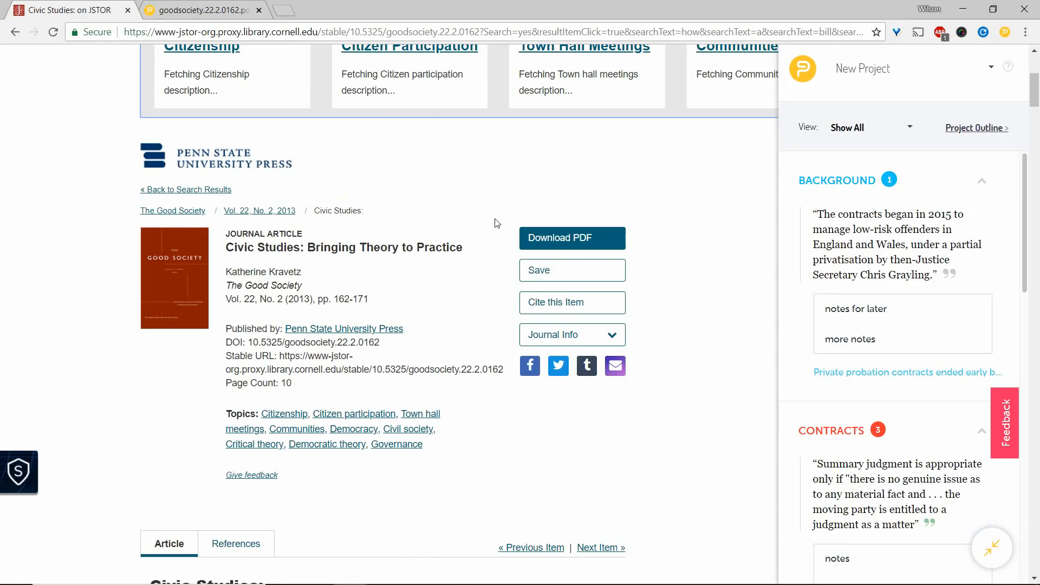
left_click(542, 302)
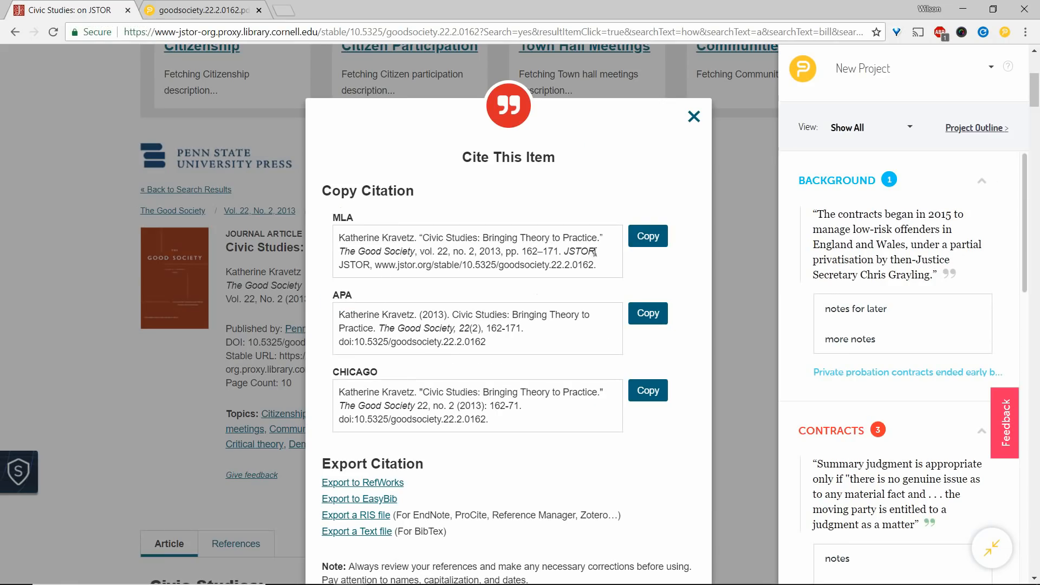
left_click(648, 236)
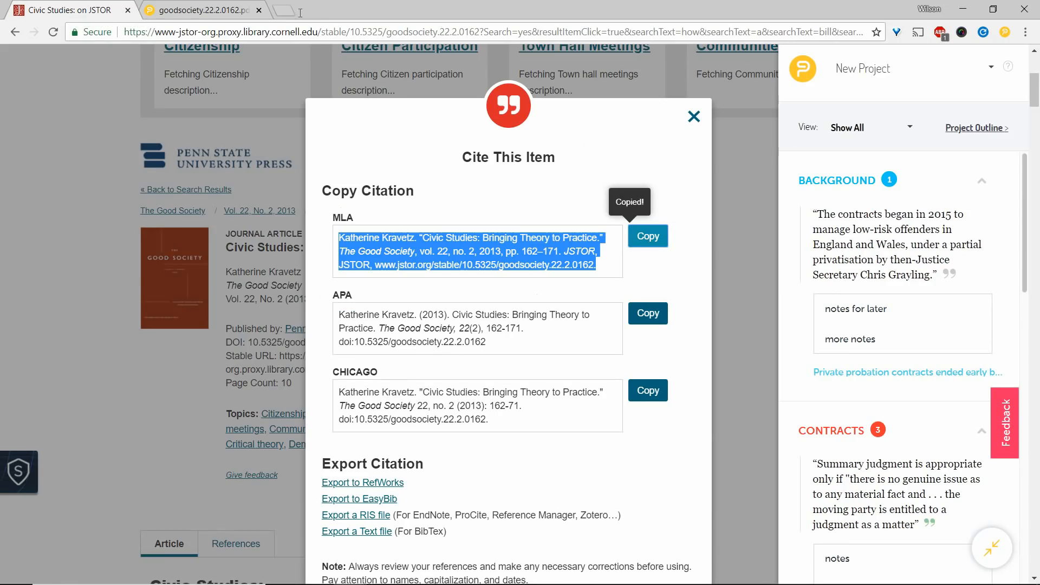
left_click(212, 10)
left_click(829, 168)
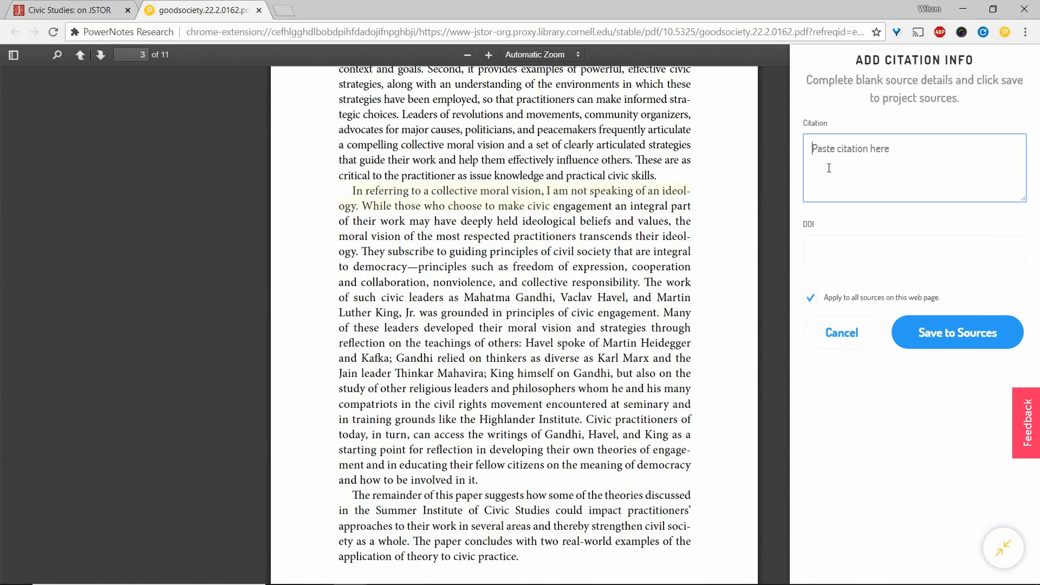
key("ctrl+v")
left_click(943, 329)
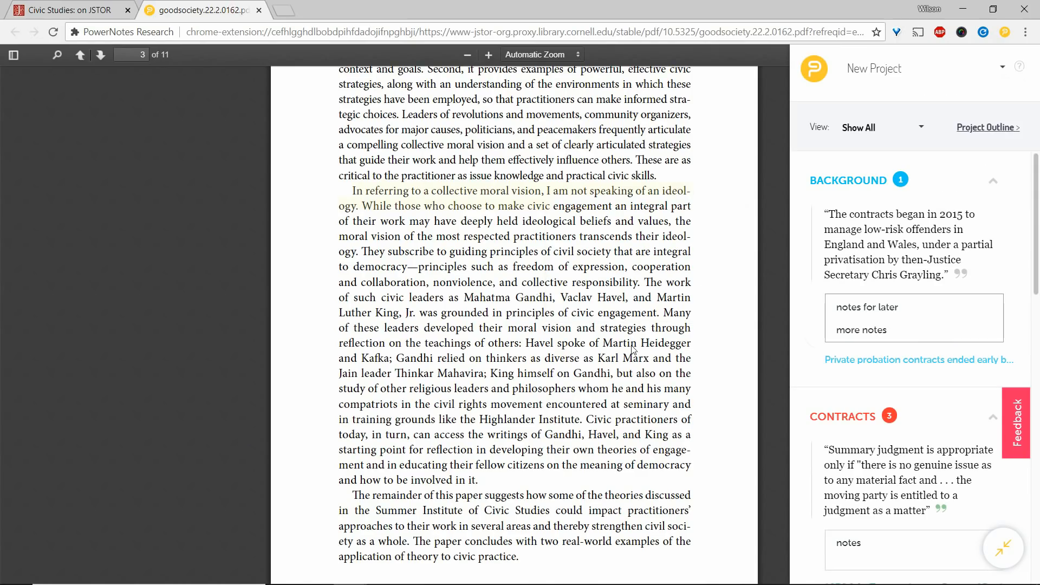
Highlight "Havel spoke of Martin Heidegger" through "thinkers as diverse" under CONTRACTS without a comment and save its citation to the sources.
left_click_drag(539, 342, 570, 359)
left_click(600, 412)
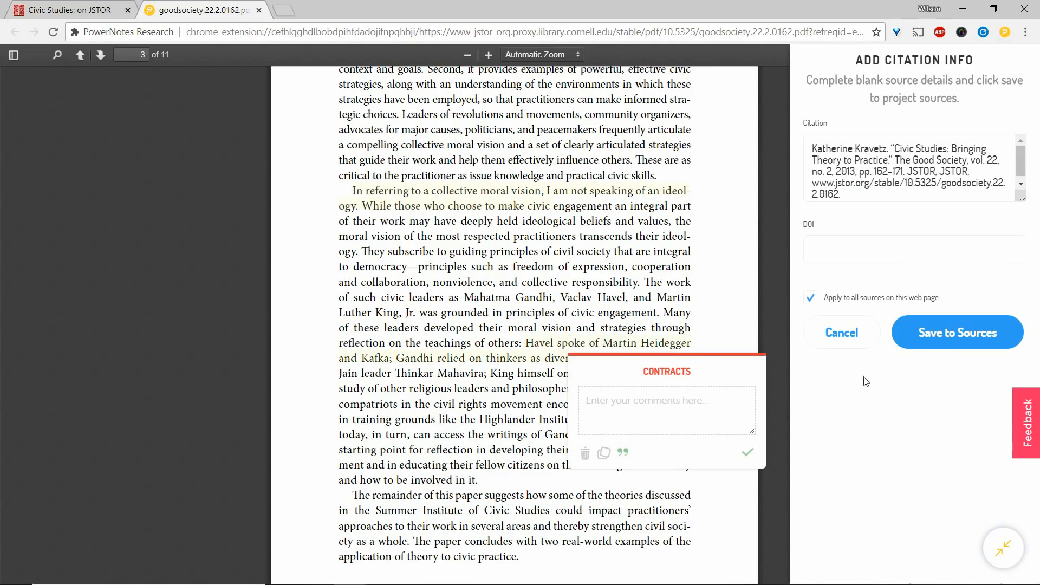
left_click(941, 339)
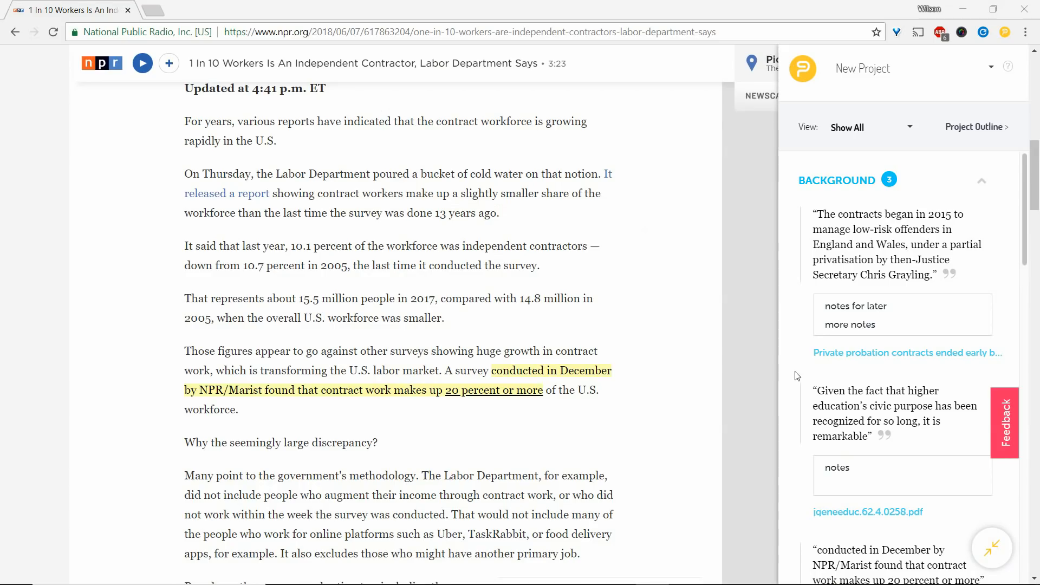
Submit PowerNotes feedback on the NPR article page with the message "This page has issues".
left_click(1006, 432)
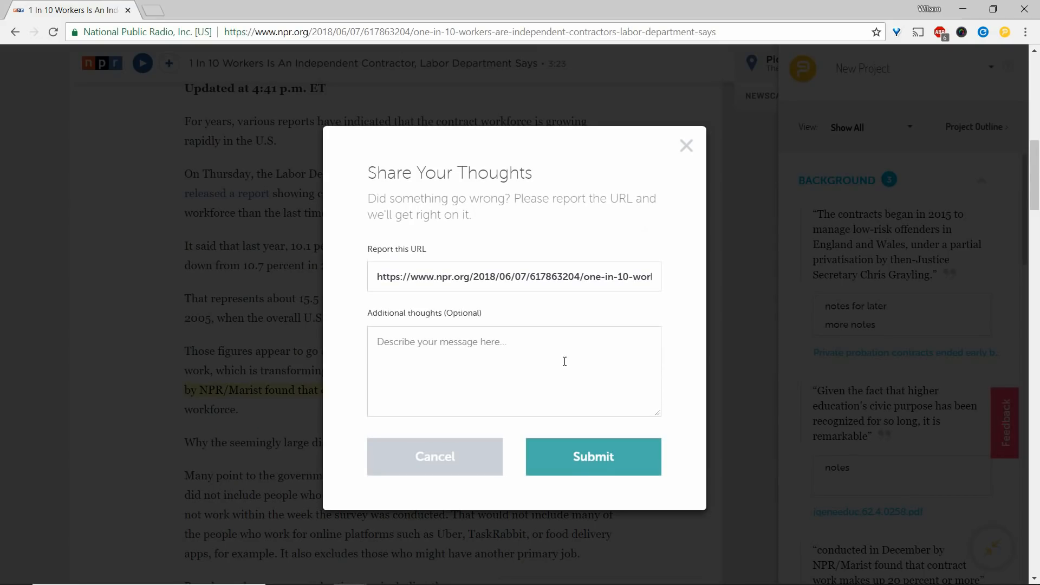
left_click(564, 360)
type("This page has issues")
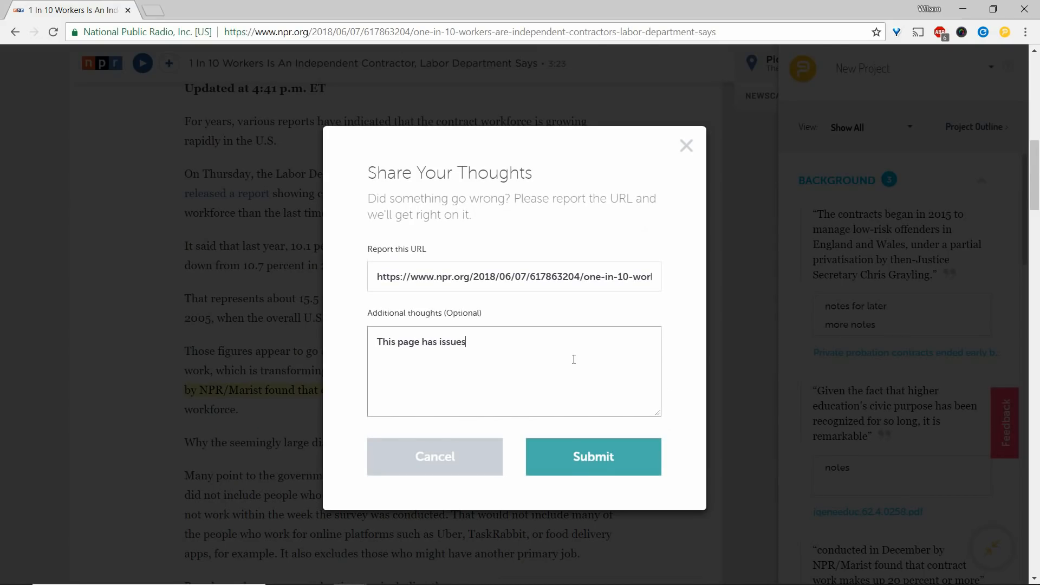
left_click(626, 451)
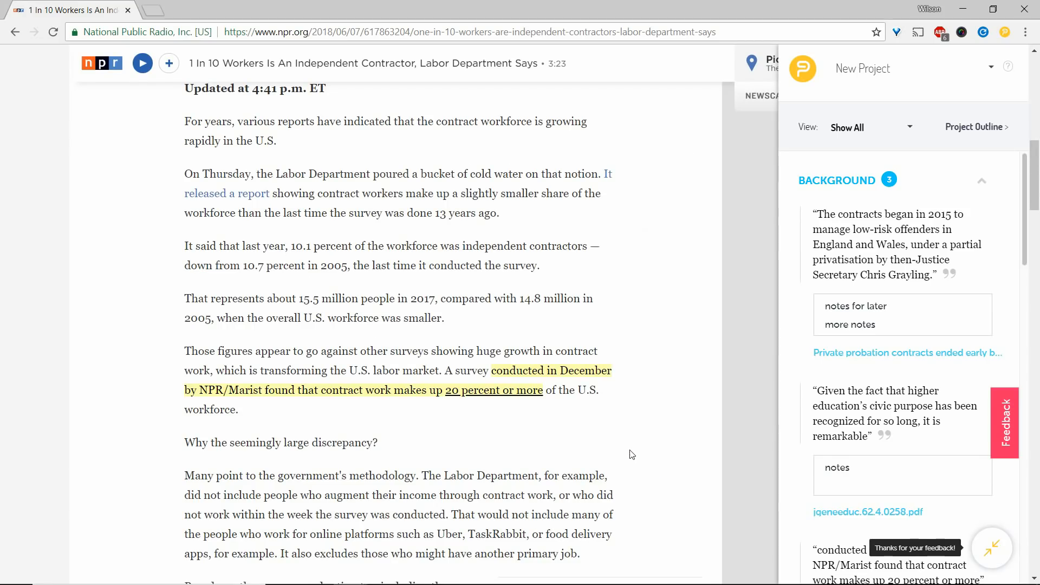
left_click(1005, 33)
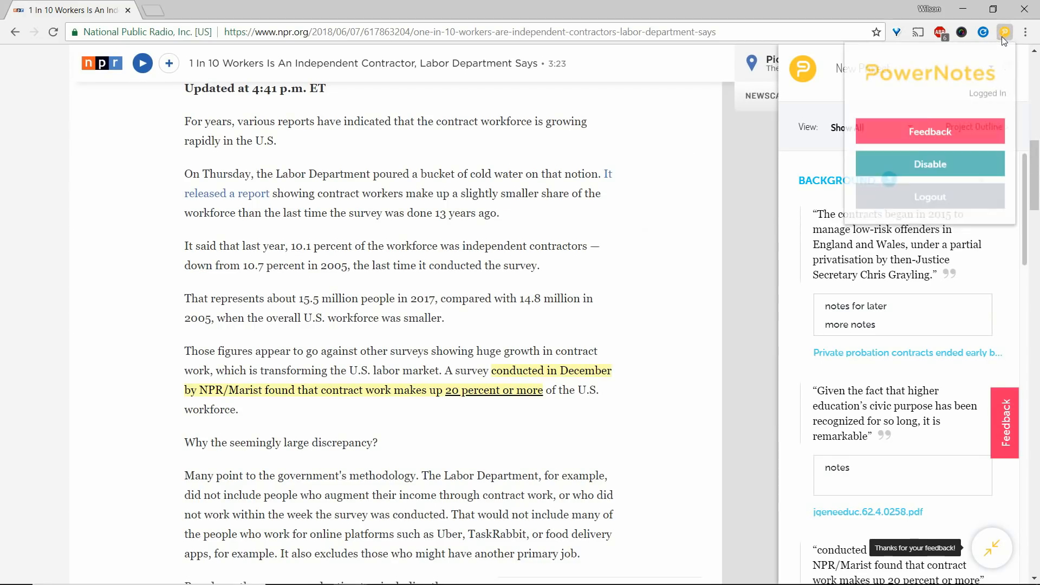
left_click(953, 133)
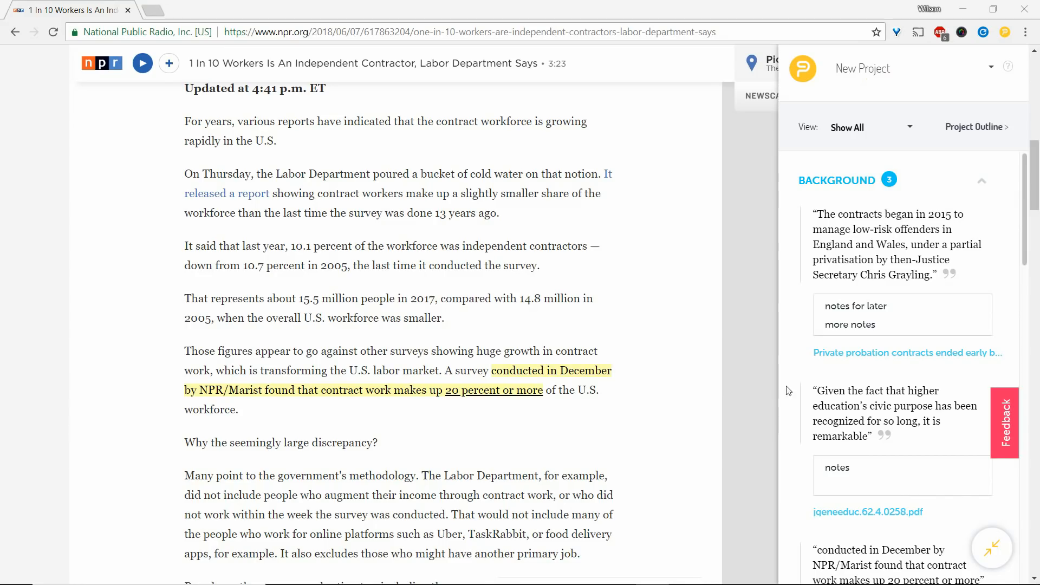
left_click(992, 70)
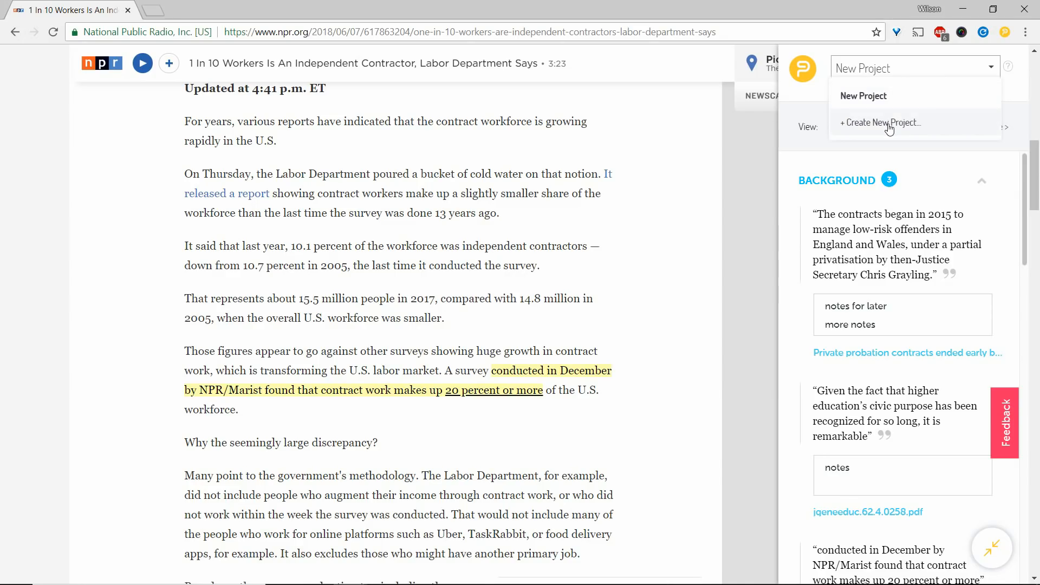
left_click(833, 154)
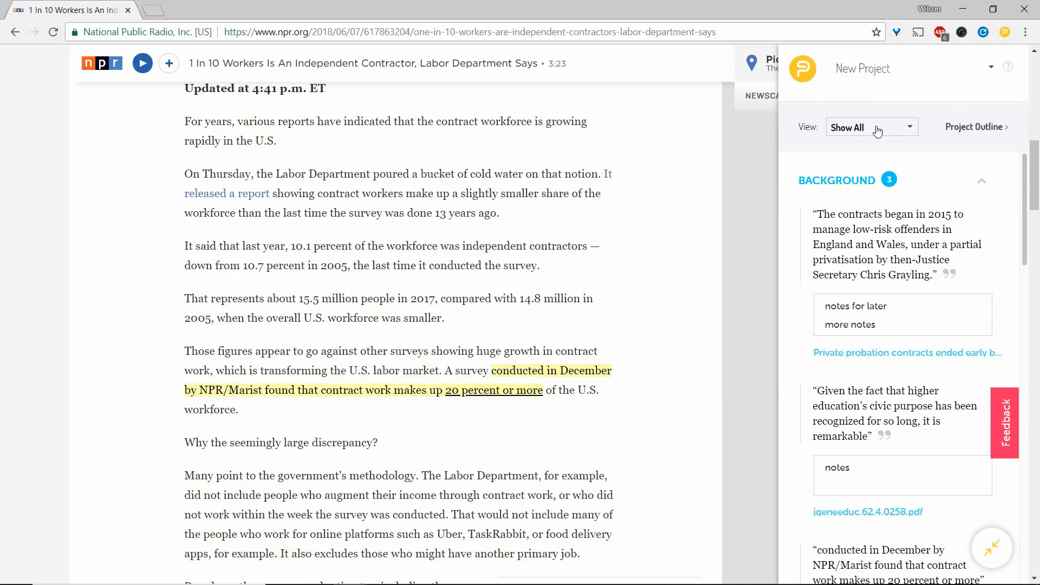
Filter the sidebar notes to the current page and restore the view of all notes.
left_click(908, 130)
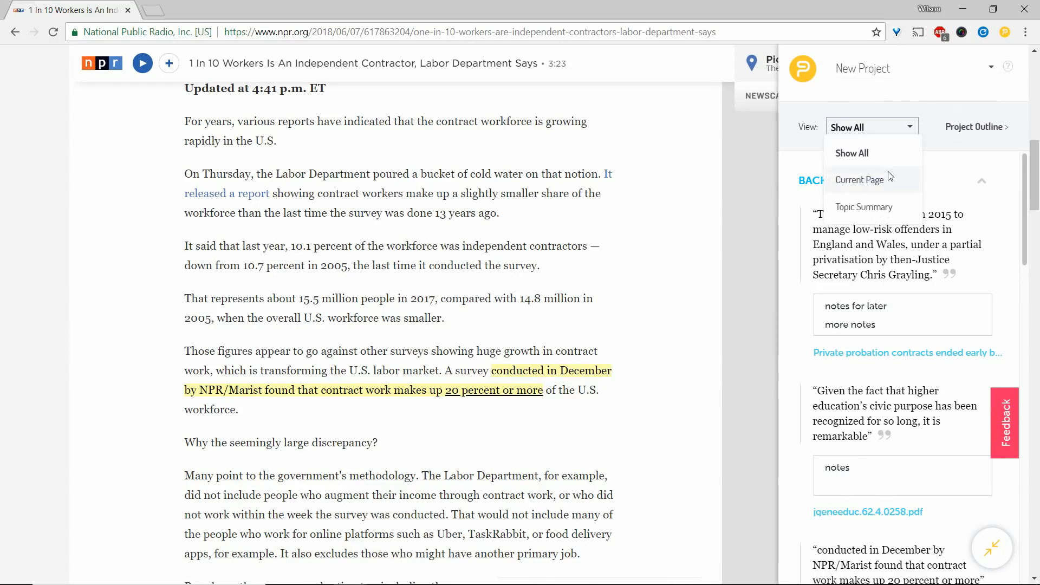
left_click(887, 180)
left_click(910, 129)
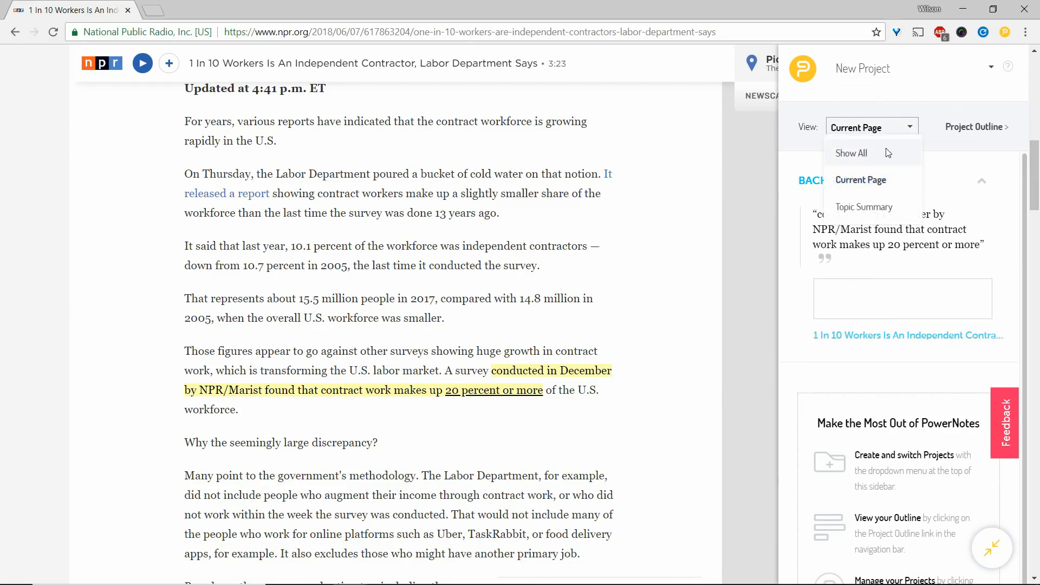
left_click(908, 152)
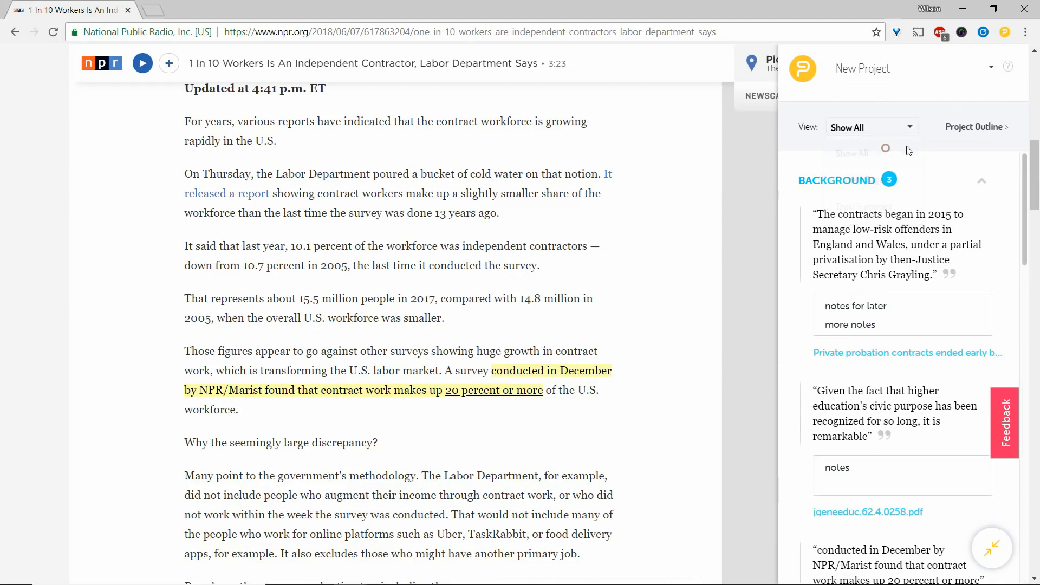
Open the project outline, rename the project to "Contracts Paper" and set its description to "Due 12.1".
left_click(992, 129)
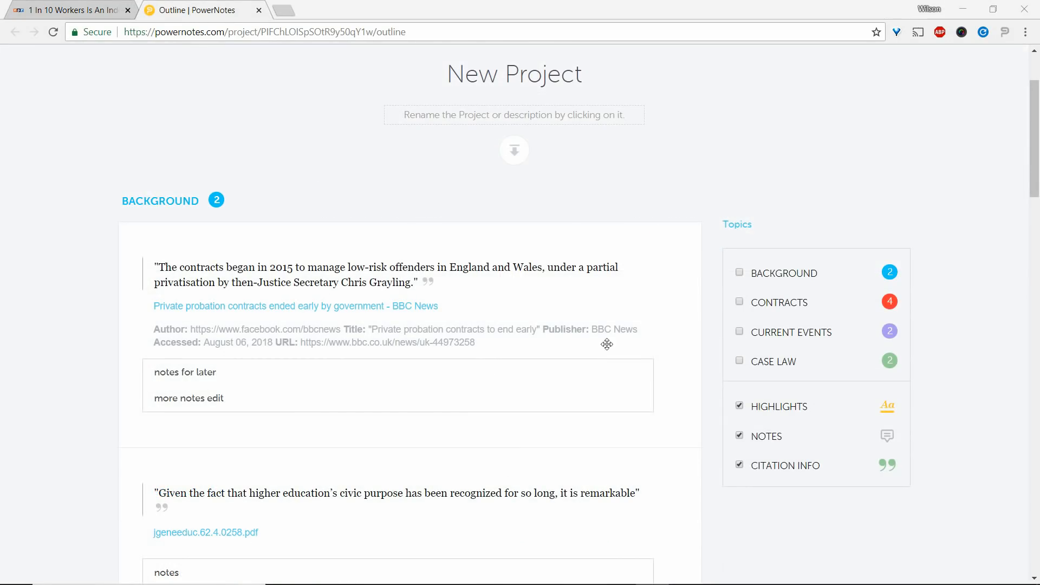
left_click(519, 79)
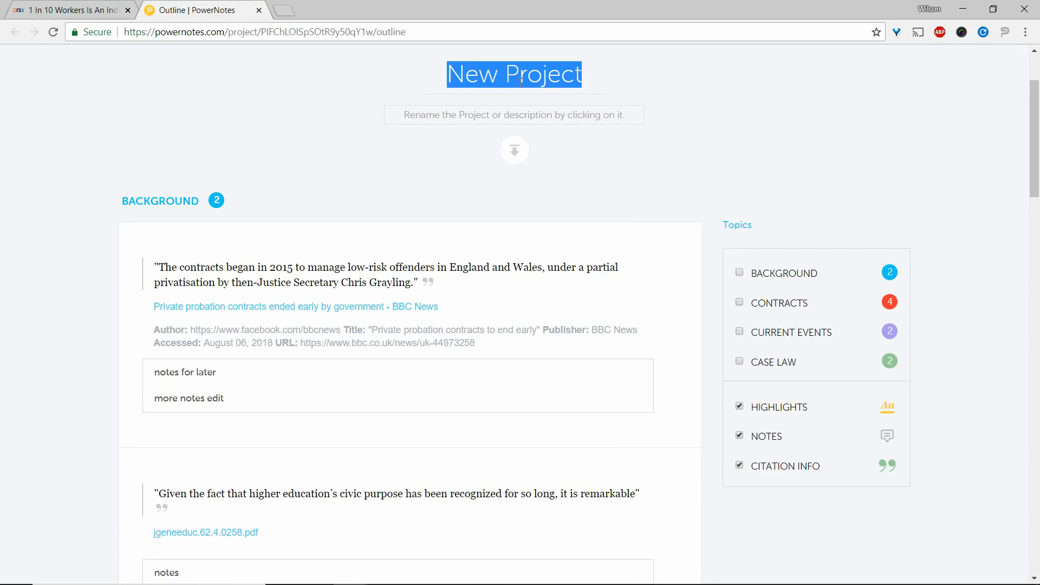
type("Contracts Pa")
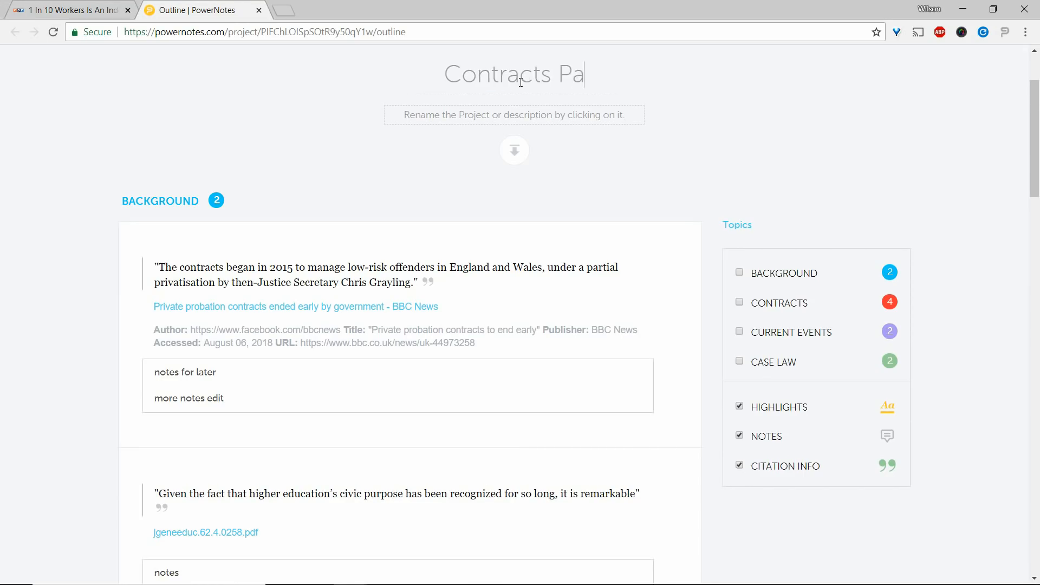
type("per")
left_click(516, 119)
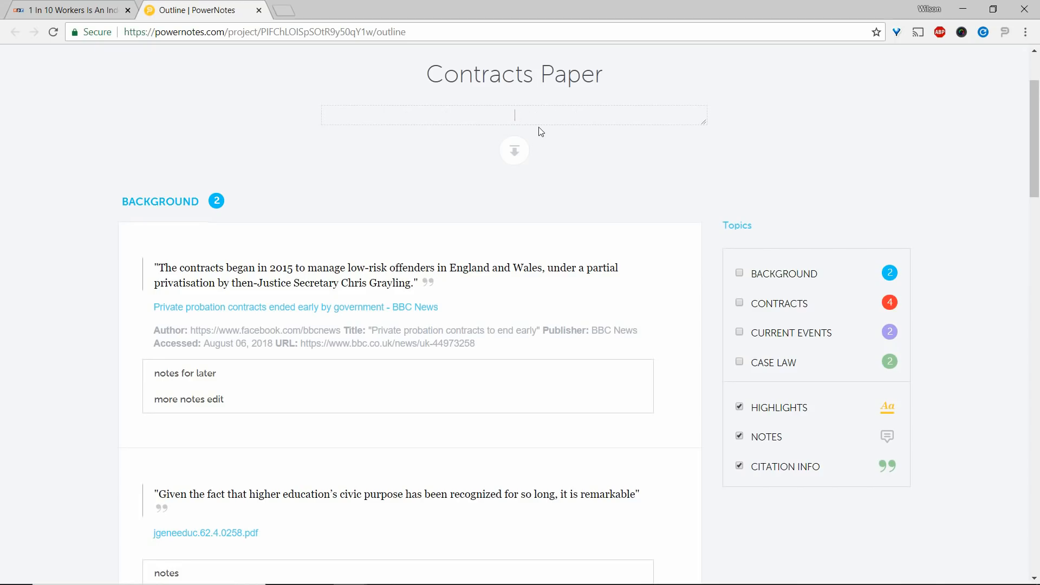
type("Due 12.1")
left_click(332, 169)
Append "more" to the note on the BBC News highlight "The contracts began in 2015" under BACKGROUND.
double_click(179, 201)
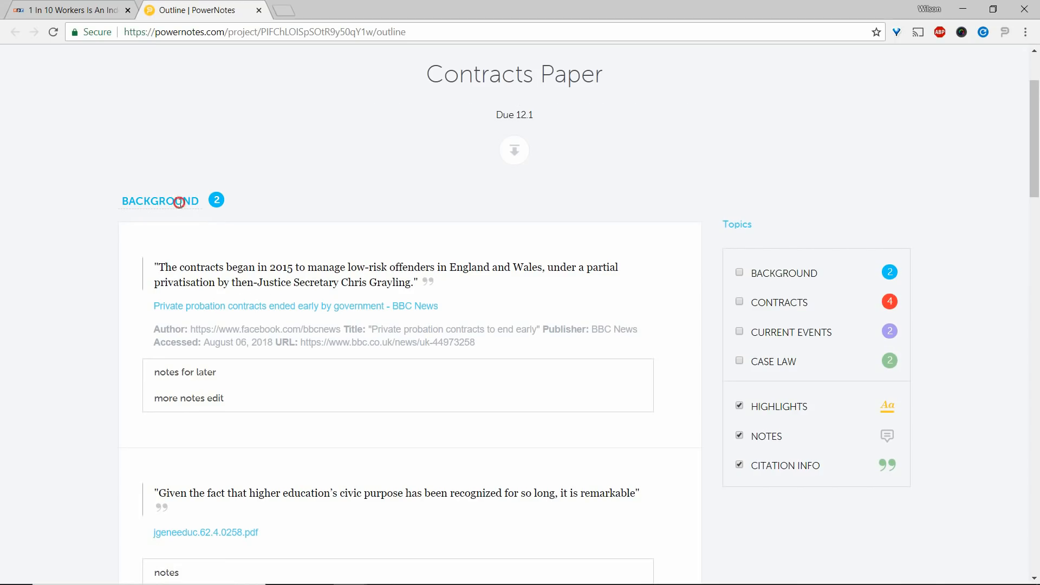
left_click(93, 242)
left_click(245, 365)
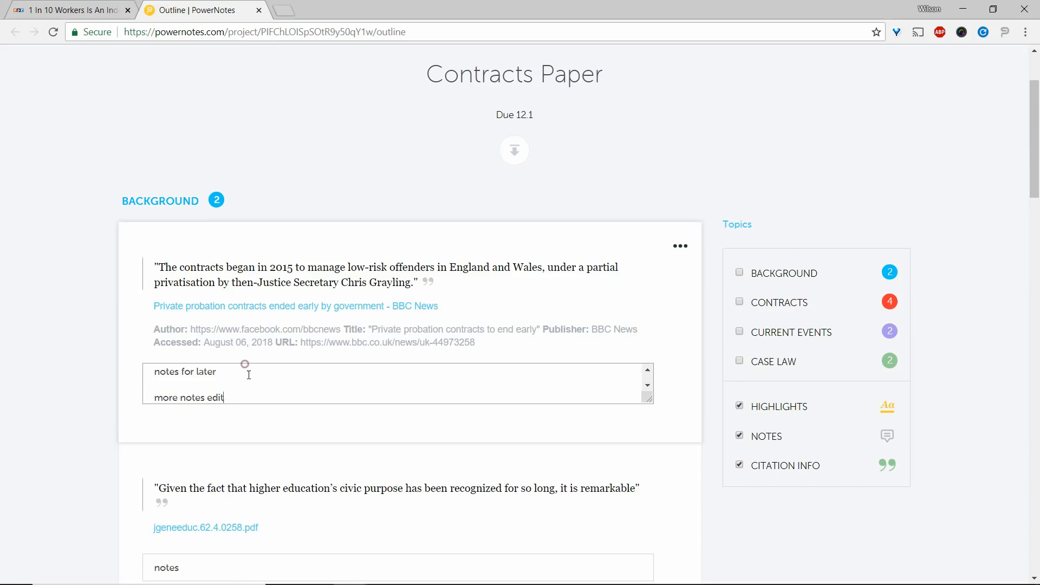
type("more")
left_click(1, 390)
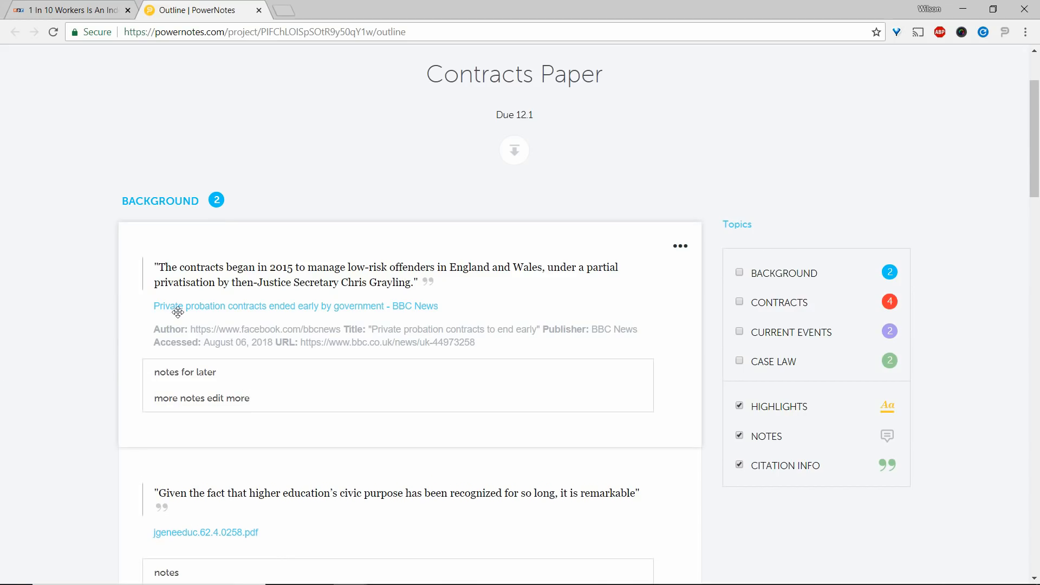
Reorder highlights: "Given the fact" above "The contracts began" under BACKGROUND, and "Summary judgment" above "Association" under CONTRACTS.
scroll(176, 320, "down", 2)
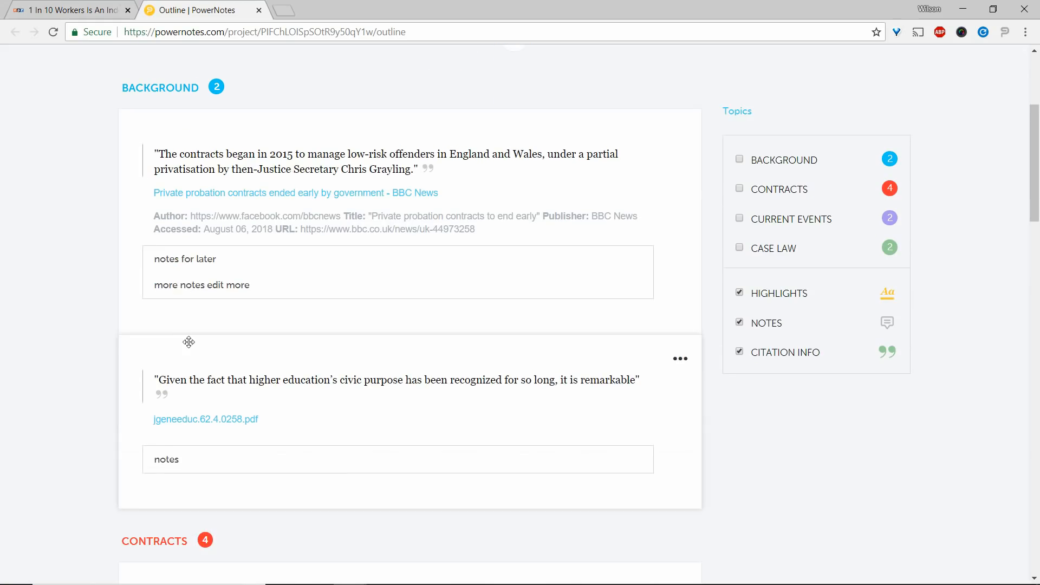
left_click_drag(189, 345, 204, 118)
scroll(312, 287, "down", 6)
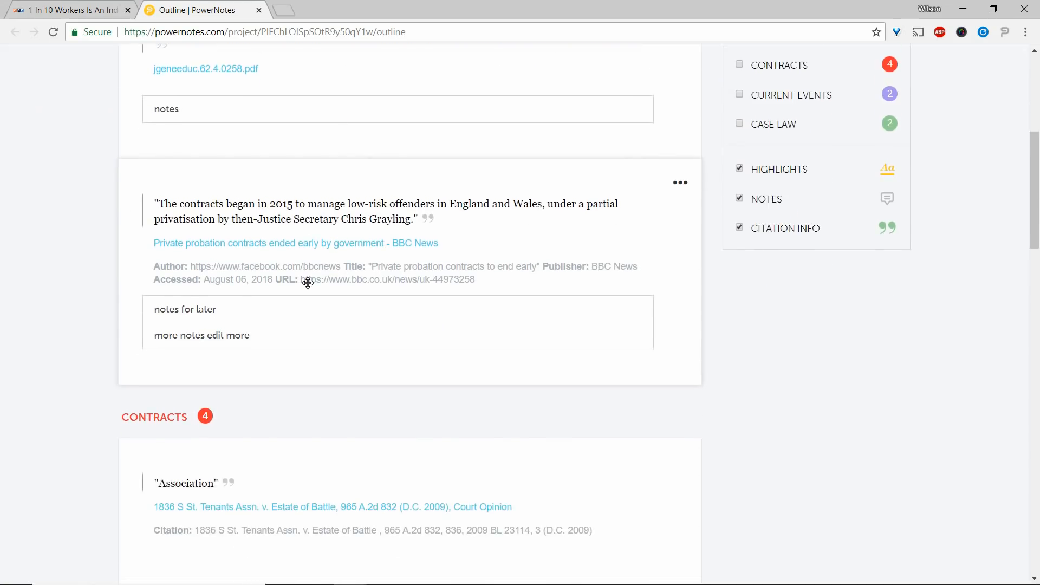
left_click_drag(671, 381, 657, 283)
Move the "Association" highlight from CONTRACTS to CASE LAW and delete the "In referring to a collective moral vision" highlight.
scroll(656, 332, "down", 3)
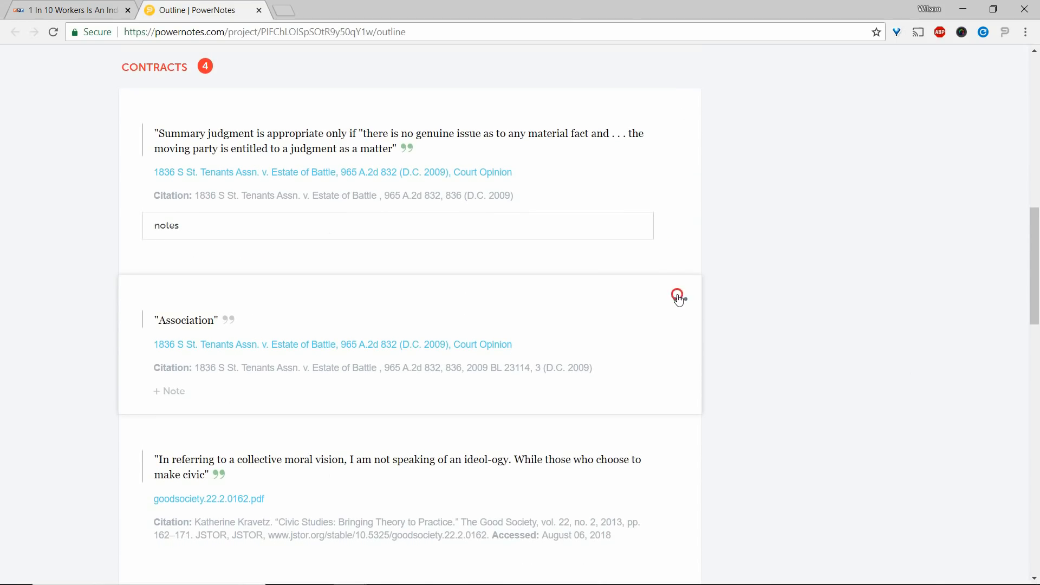
left_click(681, 300)
mouse_move(679, 275)
left_click(745, 321)
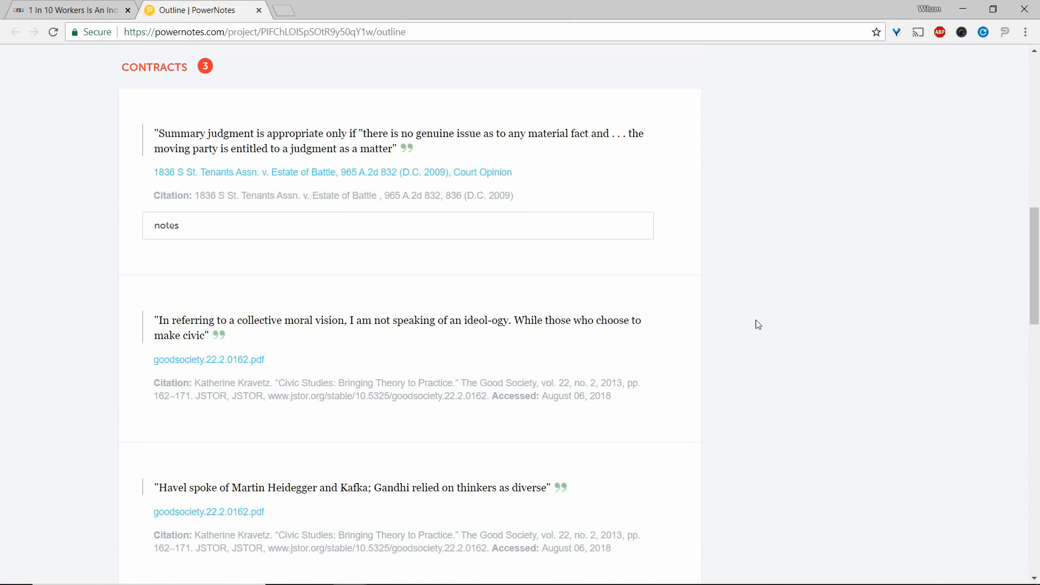
left_click(681, 299)
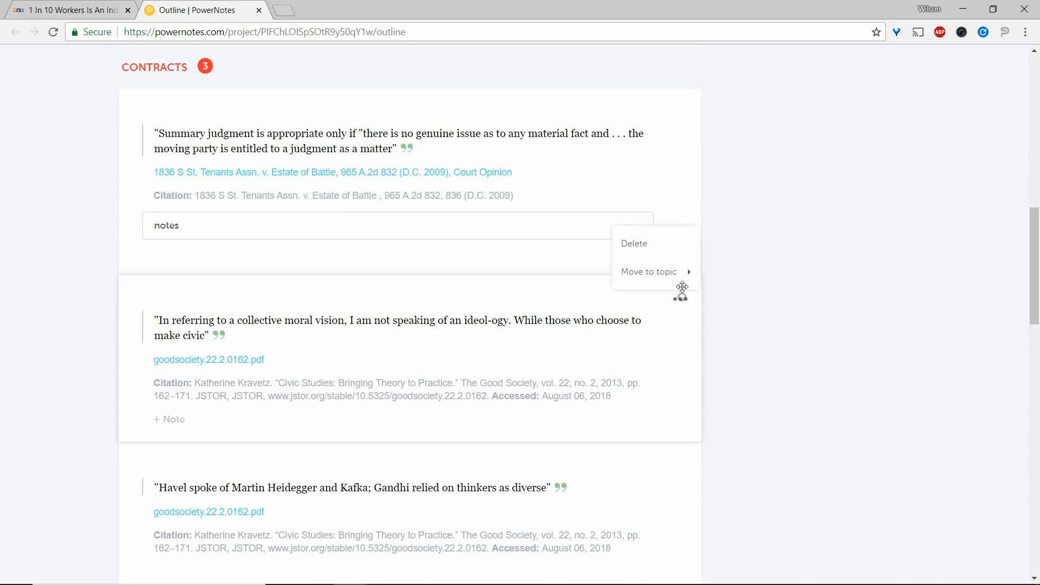
left_click(678, 253)
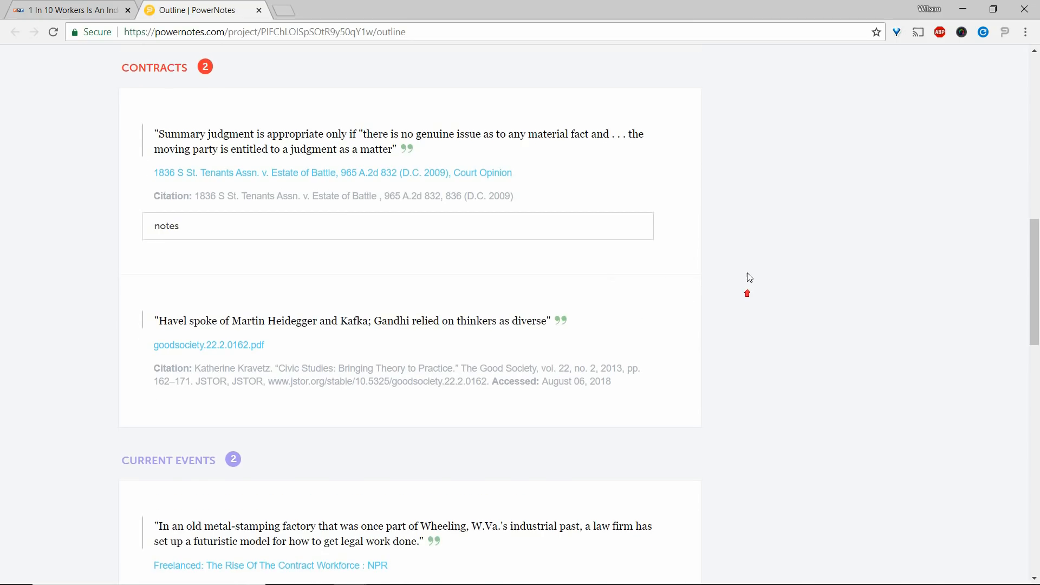
Hide notes and citation info in the outline and filter it by the CURRENT EVENTS topic.
scroll(779, 223, "up", 1)
scroll(779, 223, "up", 5)
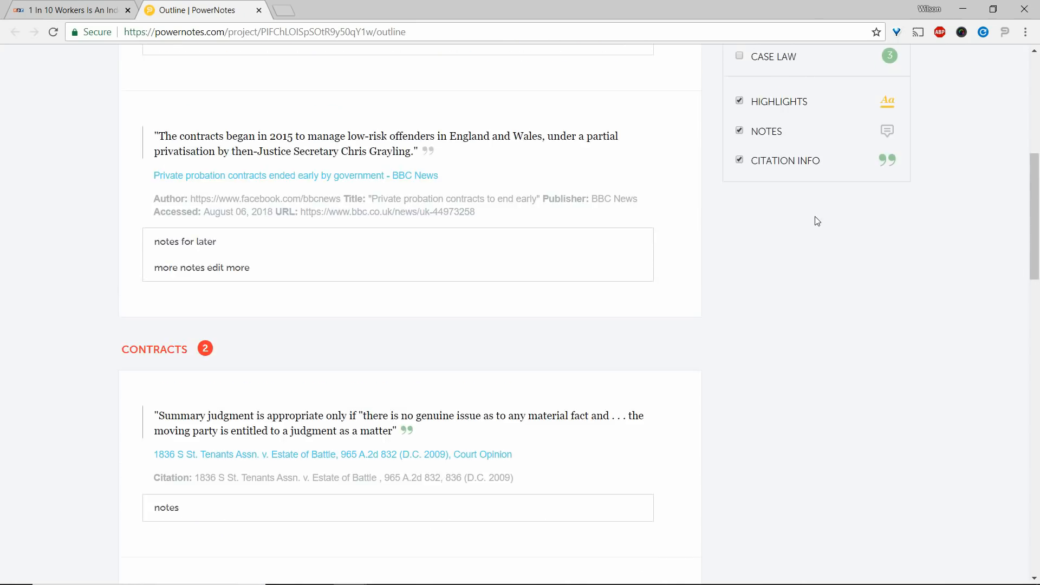
scroll(813, 217, "up", 1)
left_click(740, 255)
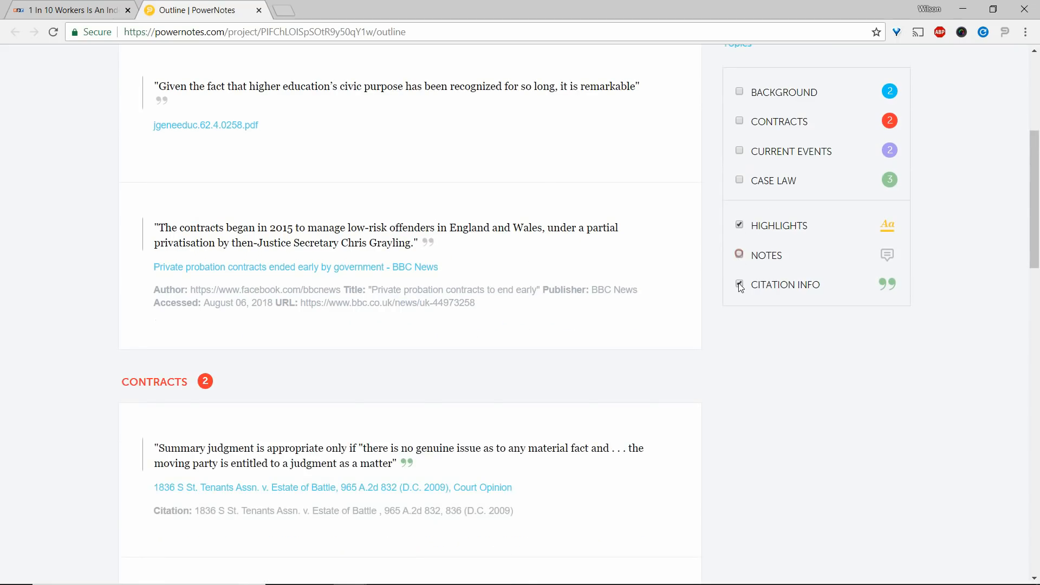
left_click(739, 285)
scroll(744, 189, "up", 1)
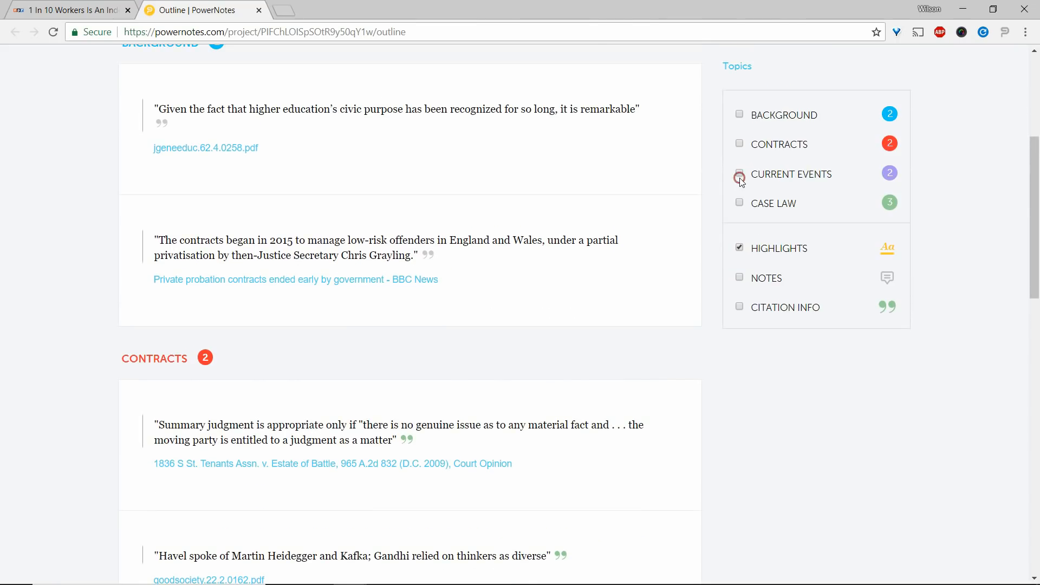
left_click(739, 174)
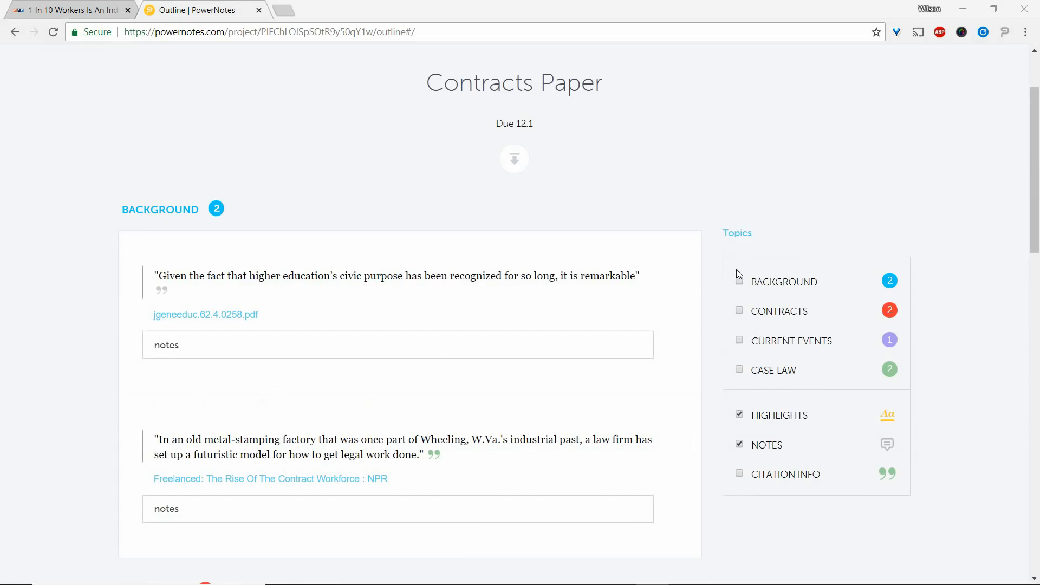
Reorder the topics as Background, Case Law, Current Events, Contracts, and add a topic named "I. Intro".
left_click(736, 237)
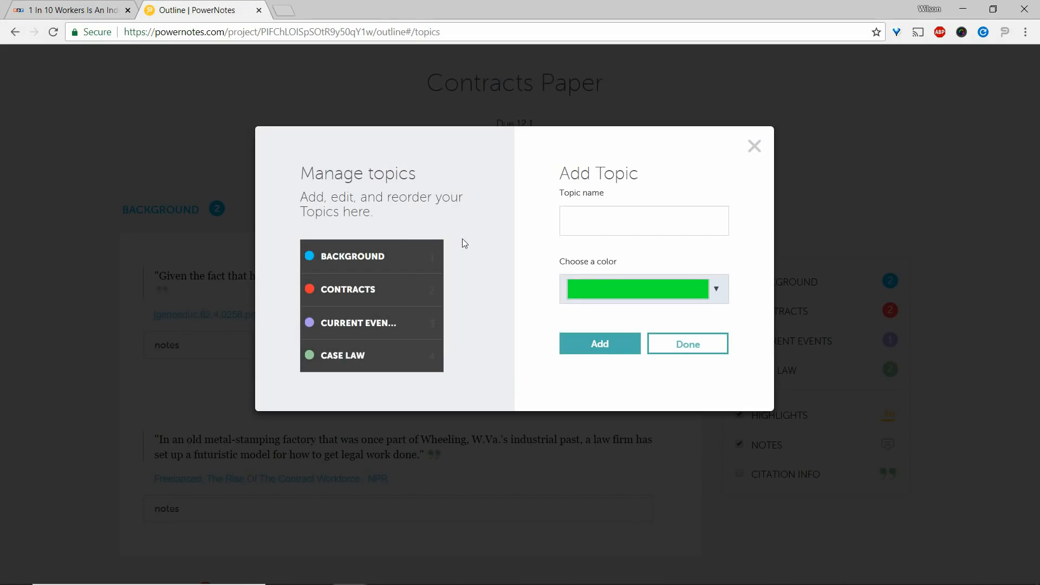
left_click_drag(350, 289, 338, 268)
left_click(577, 229)
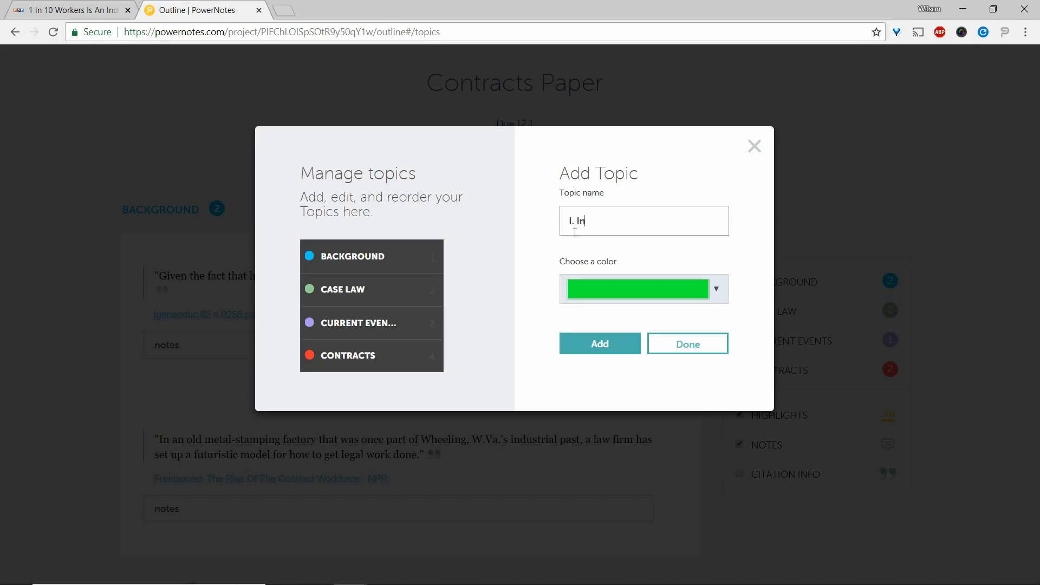
type("I. Intro")
key("Return")
Add the topics "II. Heading 1" and "III. Conclusion" and finish managing topics.
type("II. ")
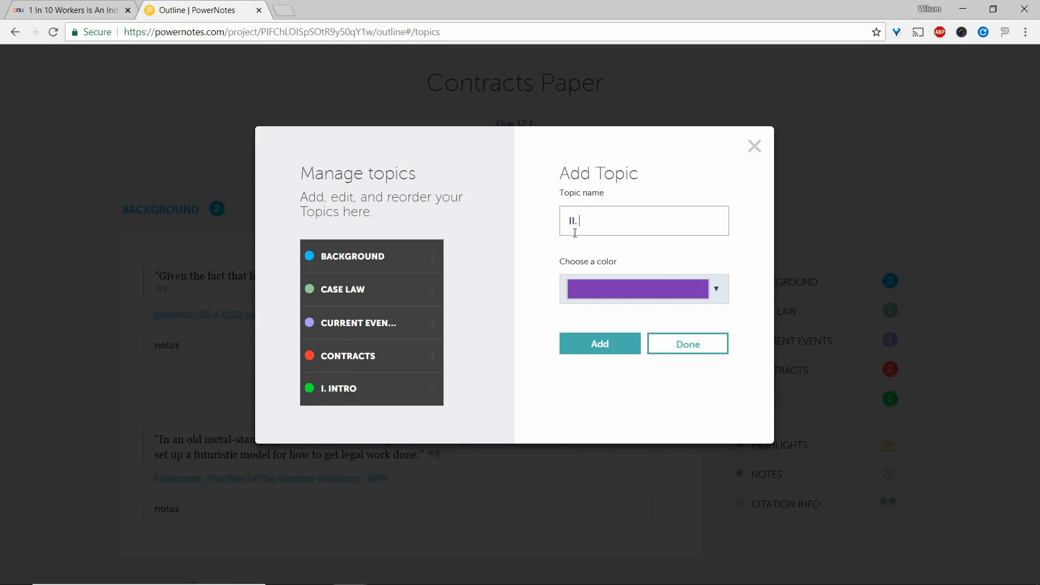
type("Heading 1")
key("Return")
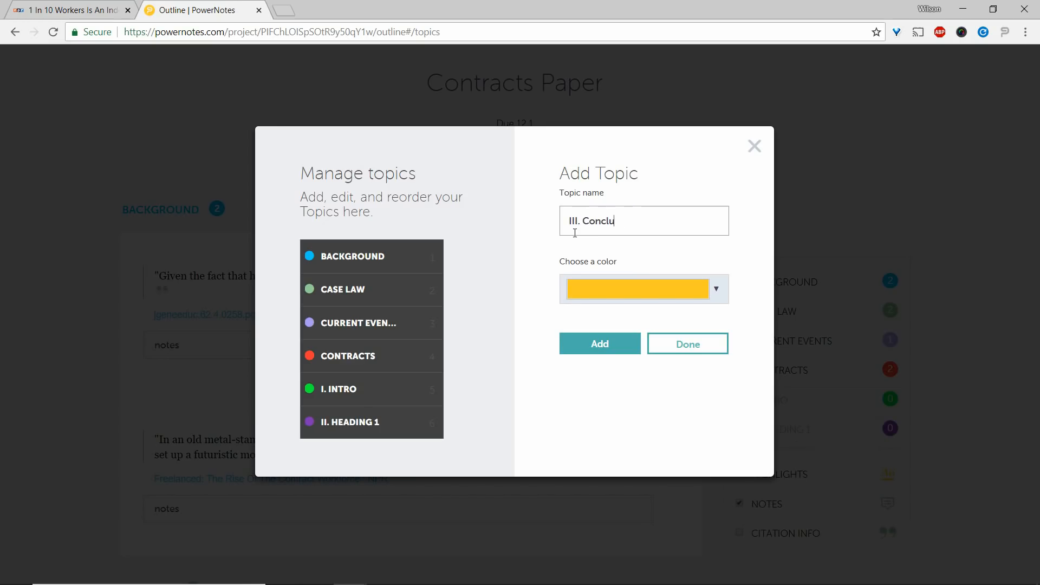
type("III. Conclusion")
key("Return")
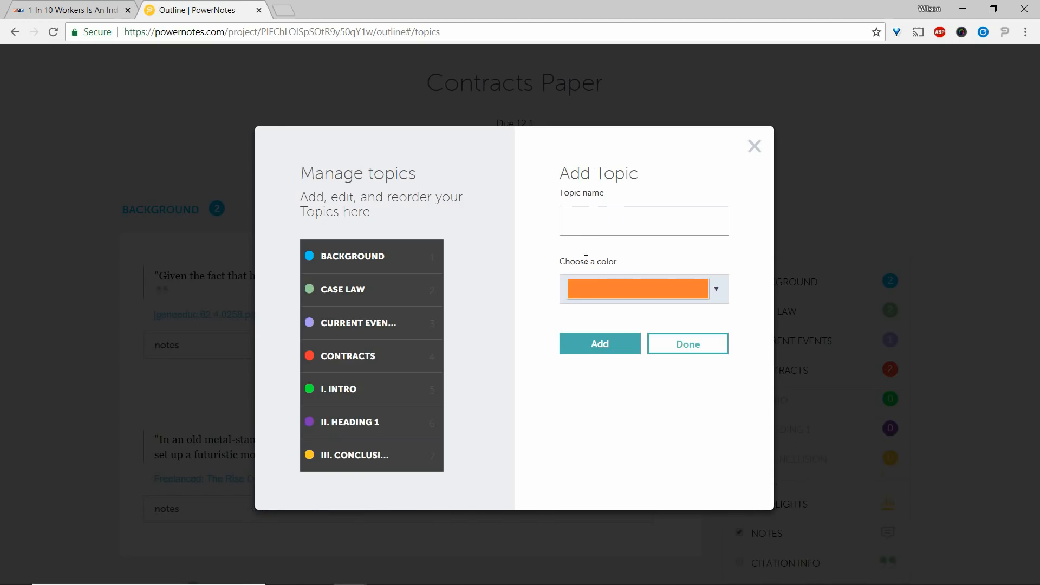
left_click(667, 350)
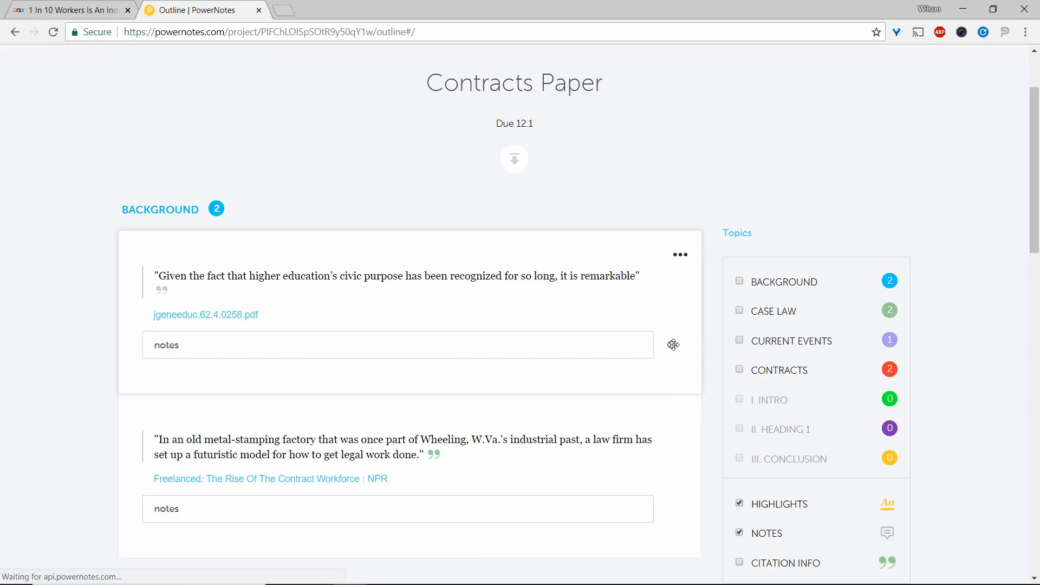
Move the BACKGROUND highlights "Given the fact" and "In an old metal-stamping factory" to the topic I. Intro.
left_click(680, 255)
mouse_move(682, 229)
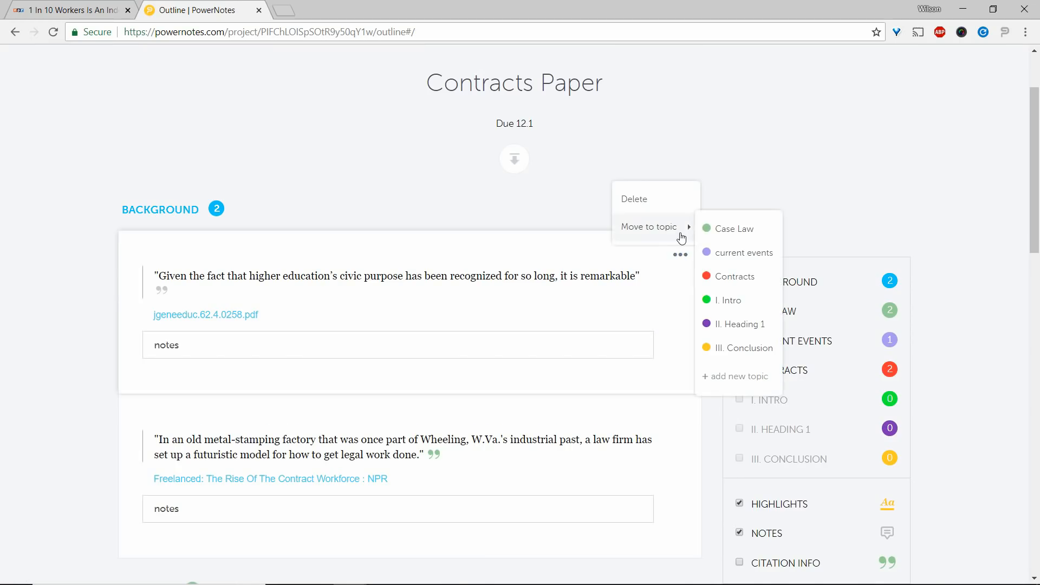
left_click(729, 300)
left_click(681, 255)
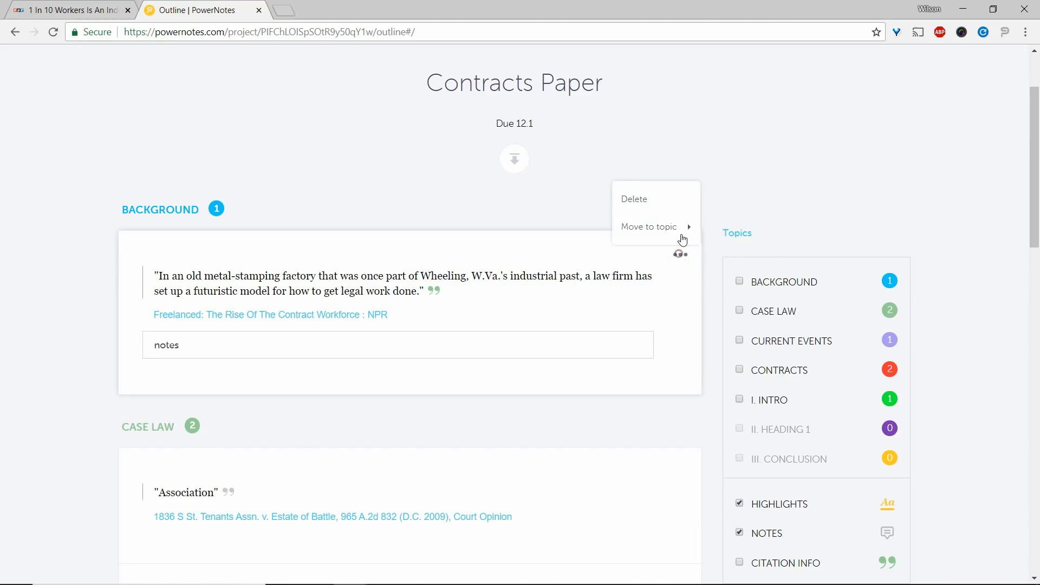
mouse_move(681, 228)
left_click(729, 299)
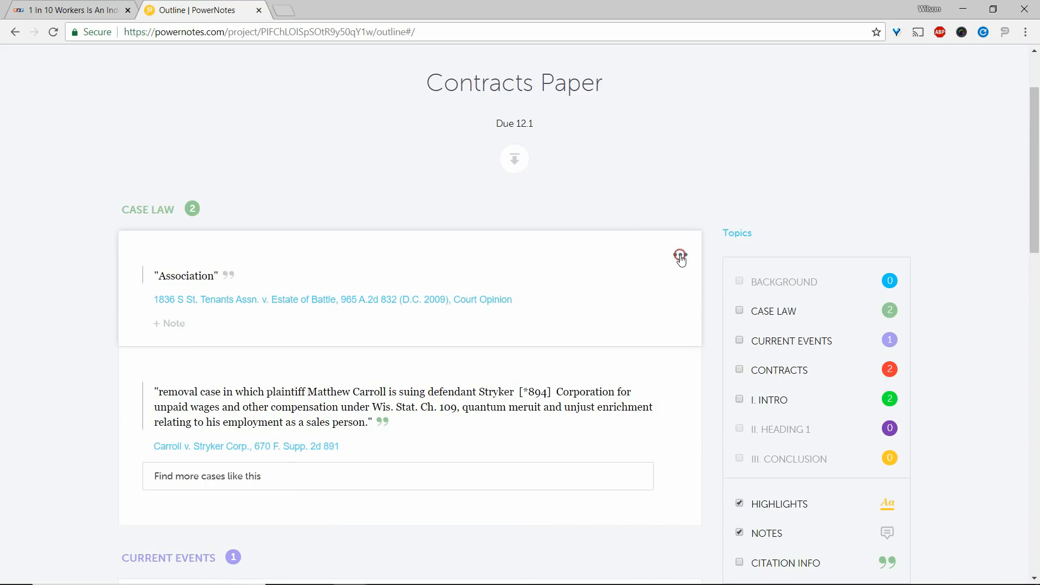
Move the CASE LAW highlight "Association" to II. Heading 1 and the "removal case" highlight to III. Conclusion.
left_click(681, 254)
left_click(728, 321)
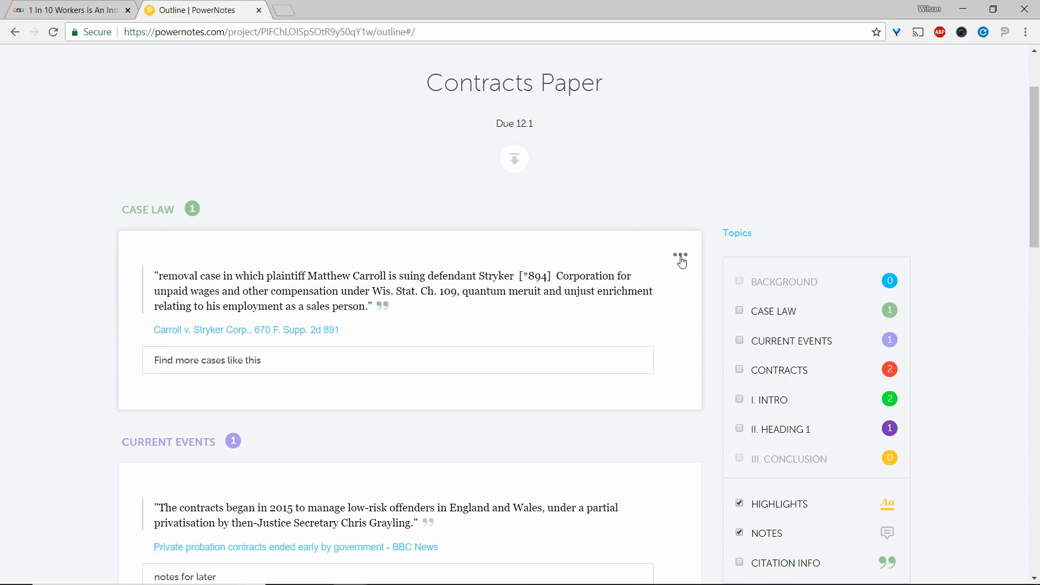
left_click(681, 254)
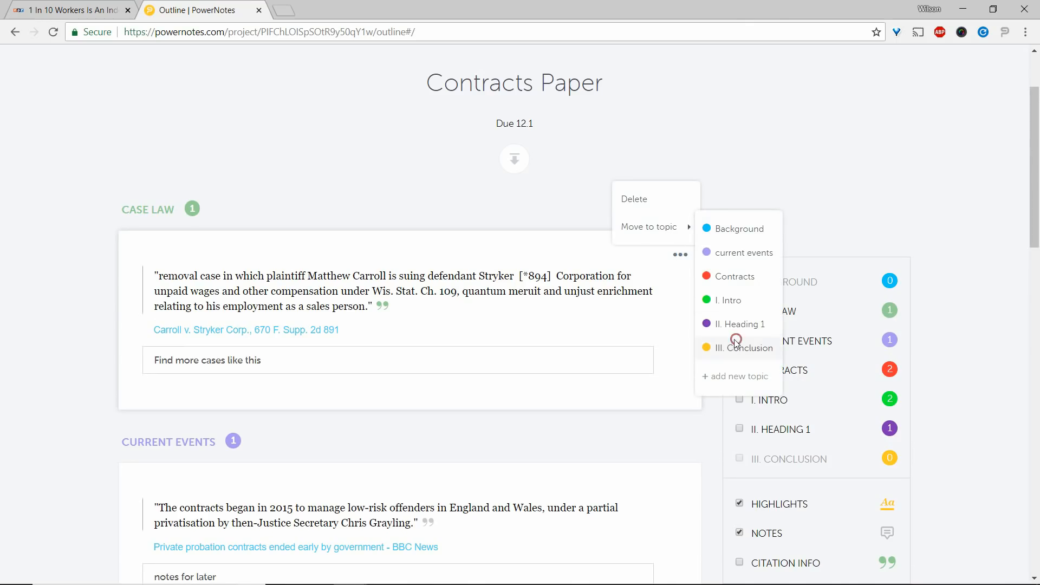
left_click(738, 346)
Move the highlights "The contracts began" and "Havel spoke" to II. Heading 1, and "Summary judgment" to III. Conclusion.
left_click(681, 255)
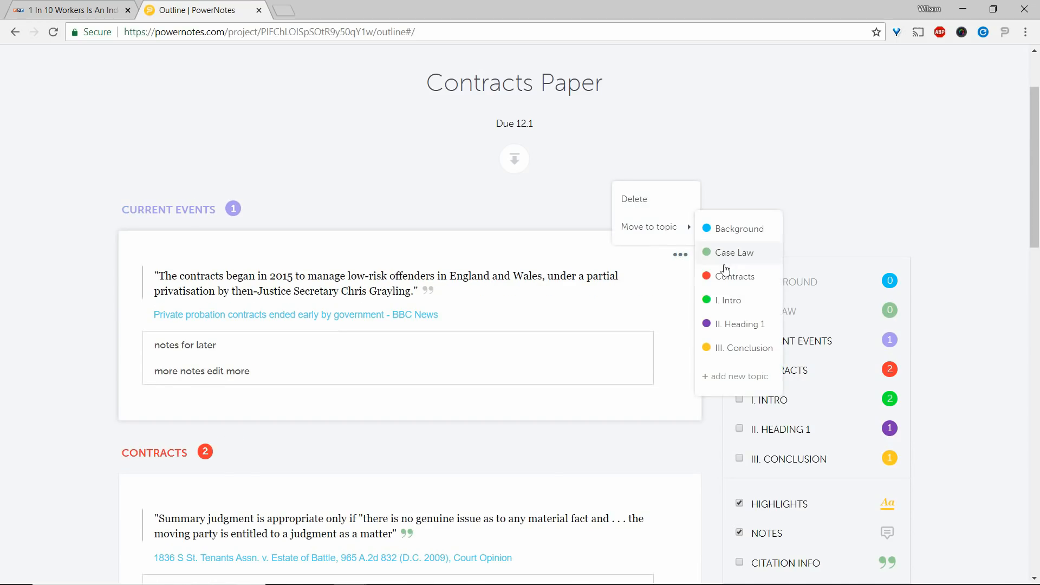
left_click(738, 324)
left_click(681, 254)
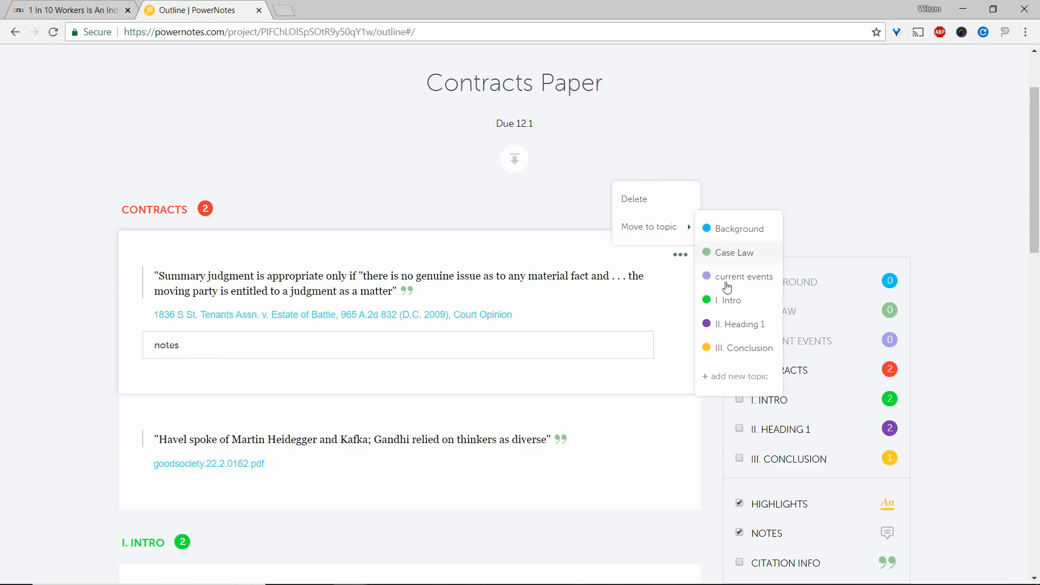
left_click(735, 339)
left_click(683, 257)
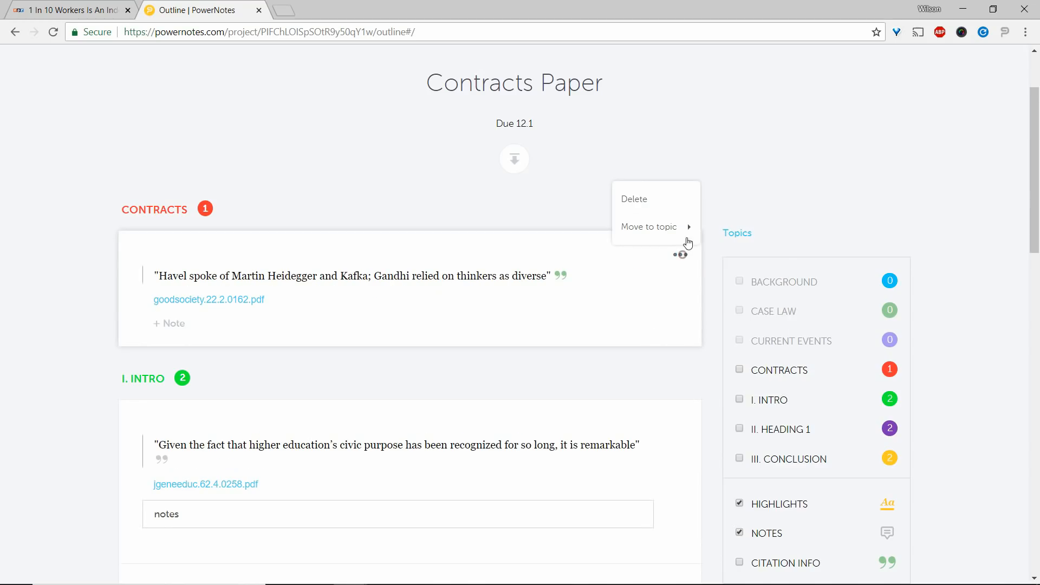
left_click(735, 321)
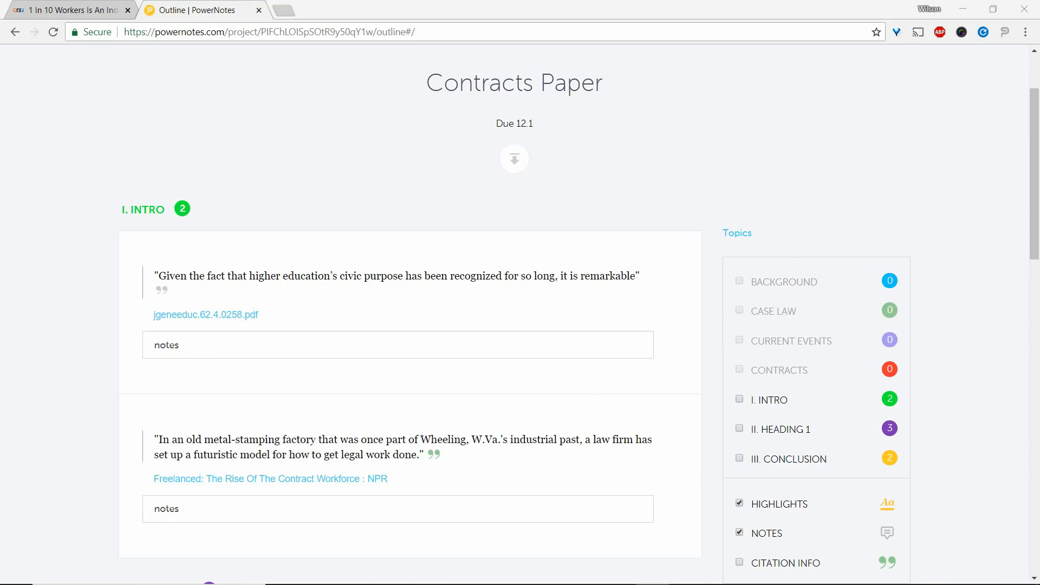
View the outline's export formats and show citation info for the outline's highlights.
left_click(511, 162)
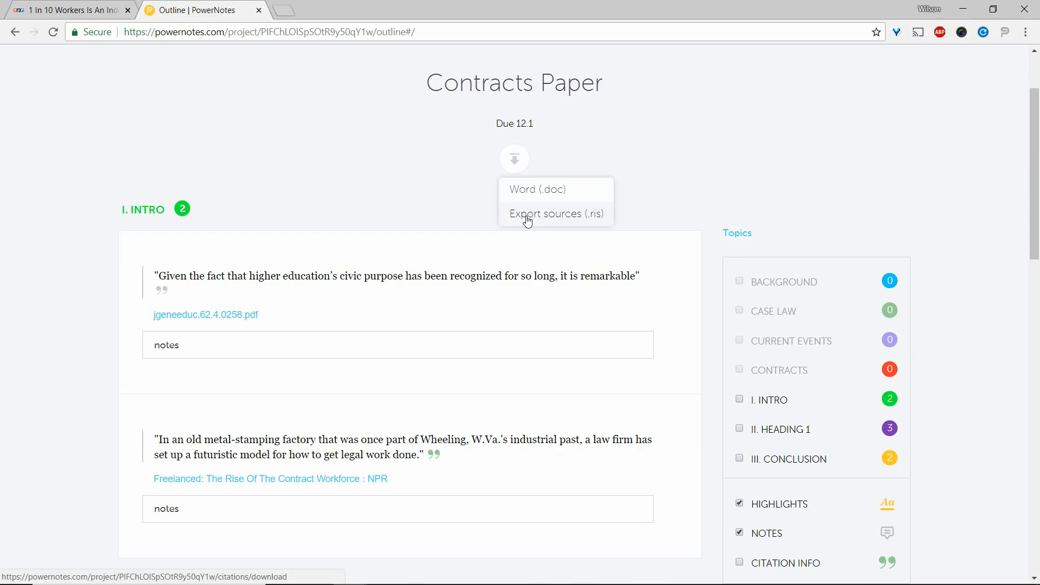
scroll(482, 214, "down", 2)
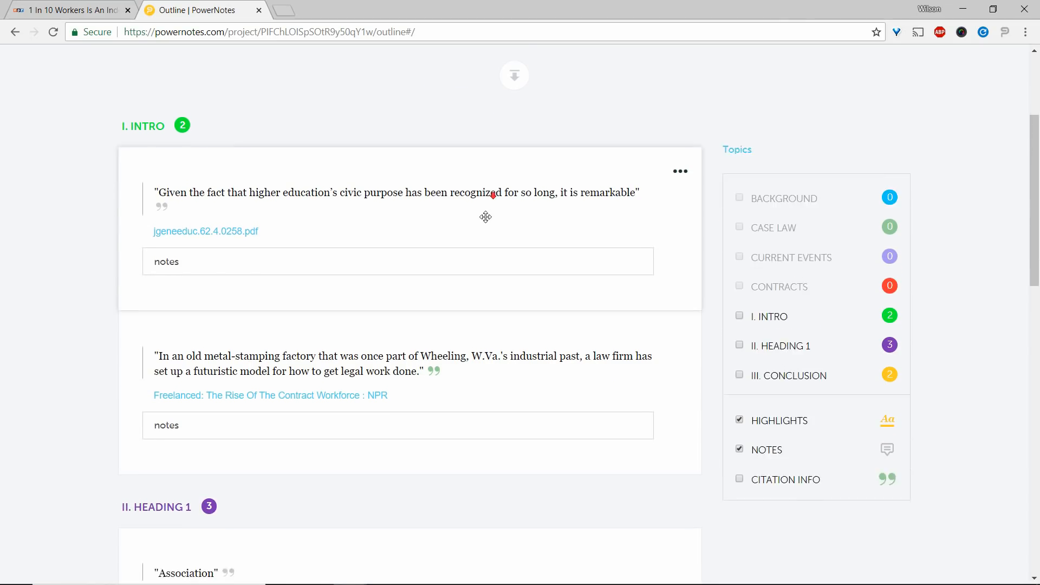
scroll(486, 217, "down", 1)
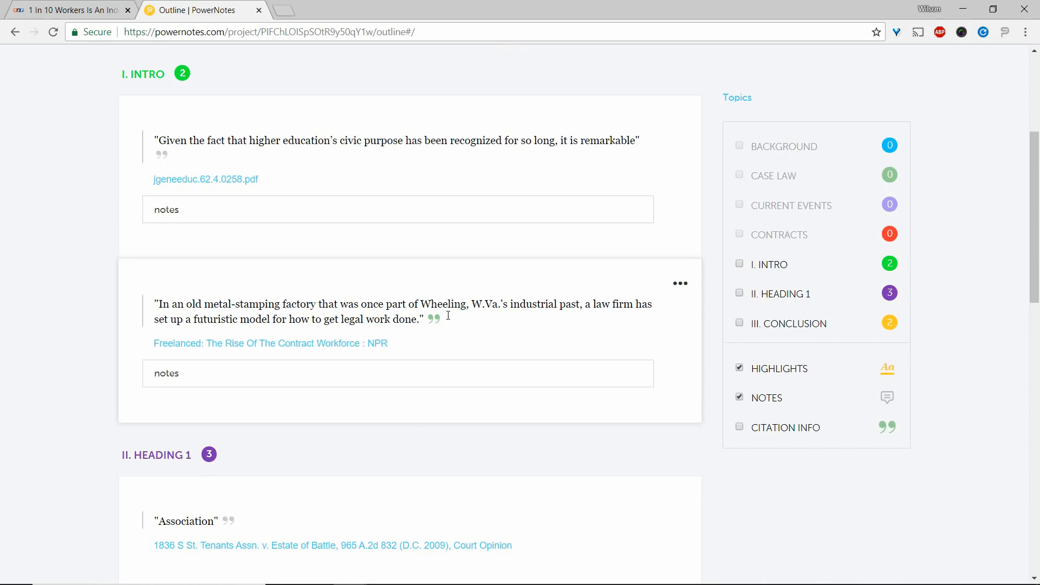
left_click(740, 428)
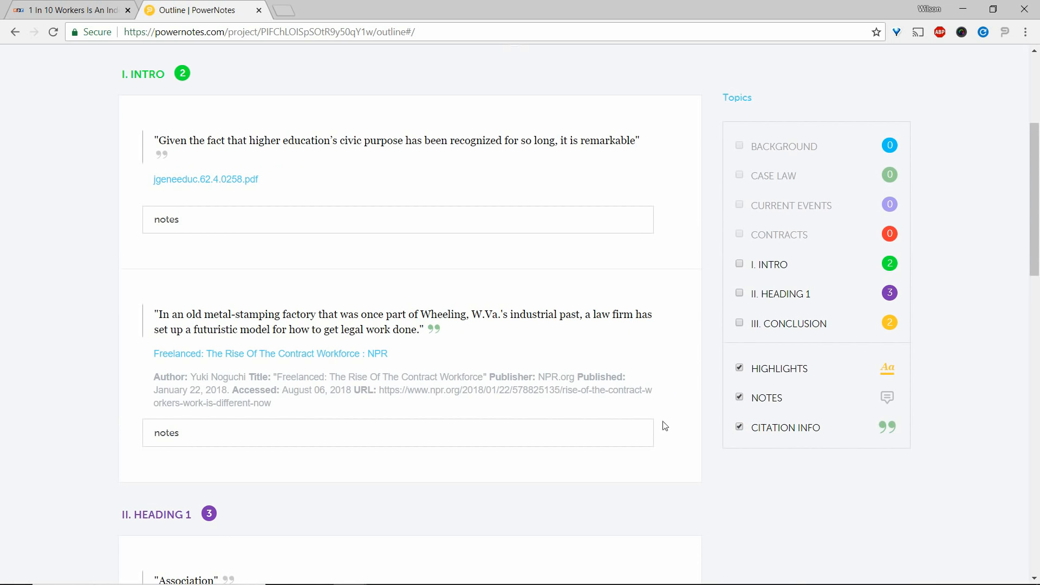
scroll(610, 385, "down", 3)
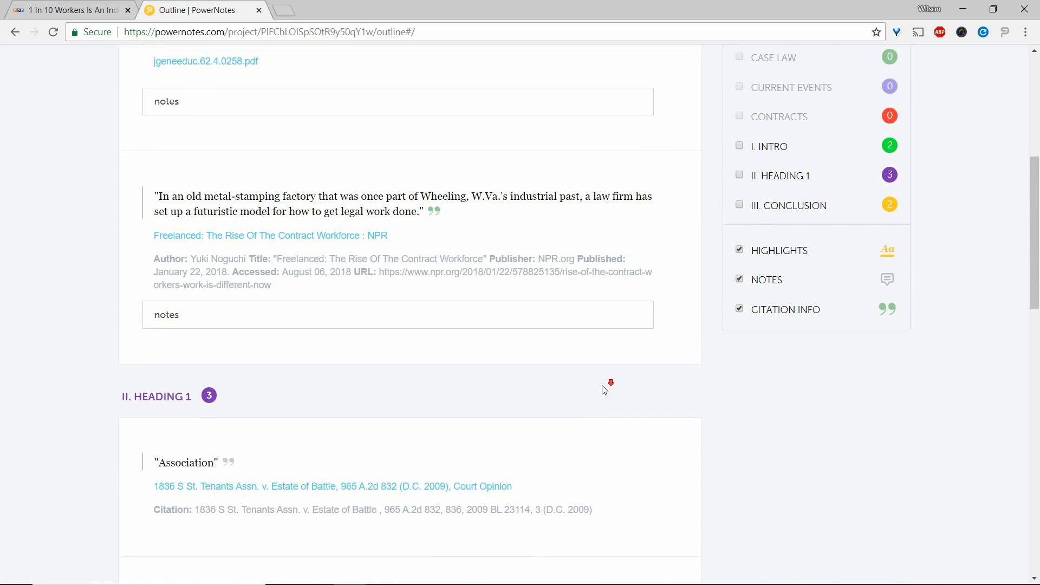